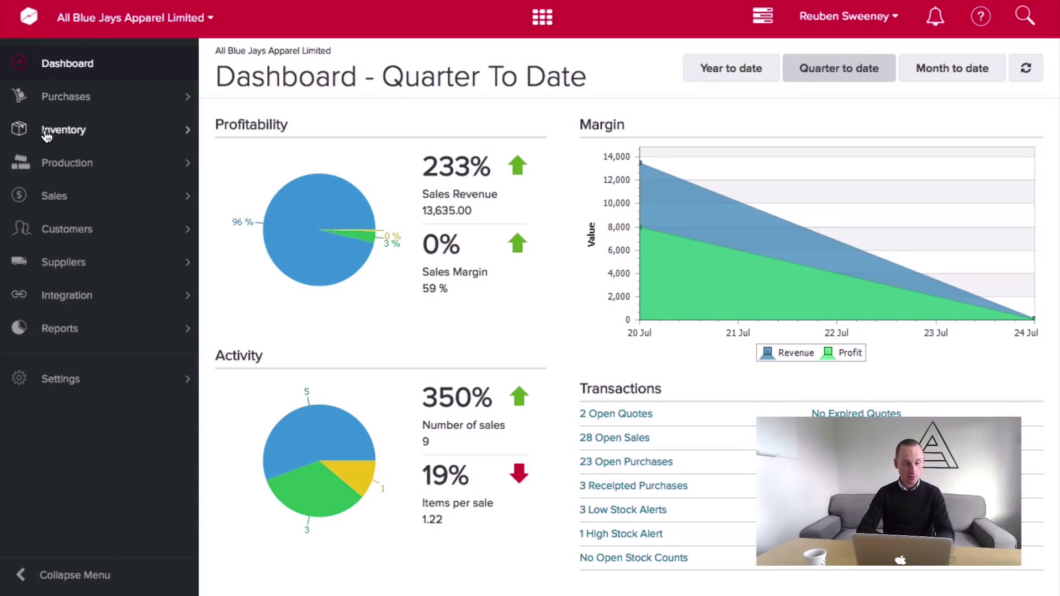
Open the All Blue Jay Designer Cap Modern product from the product list and collapse the navigation.
click(64, 192)
click(92, 264)
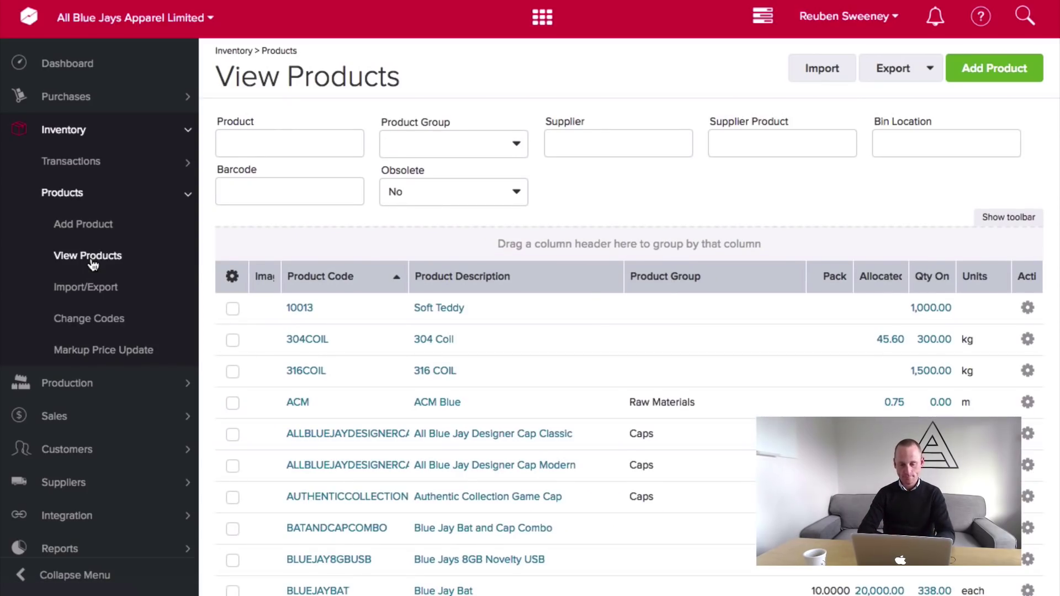
scroll(480, 499, down, 2)
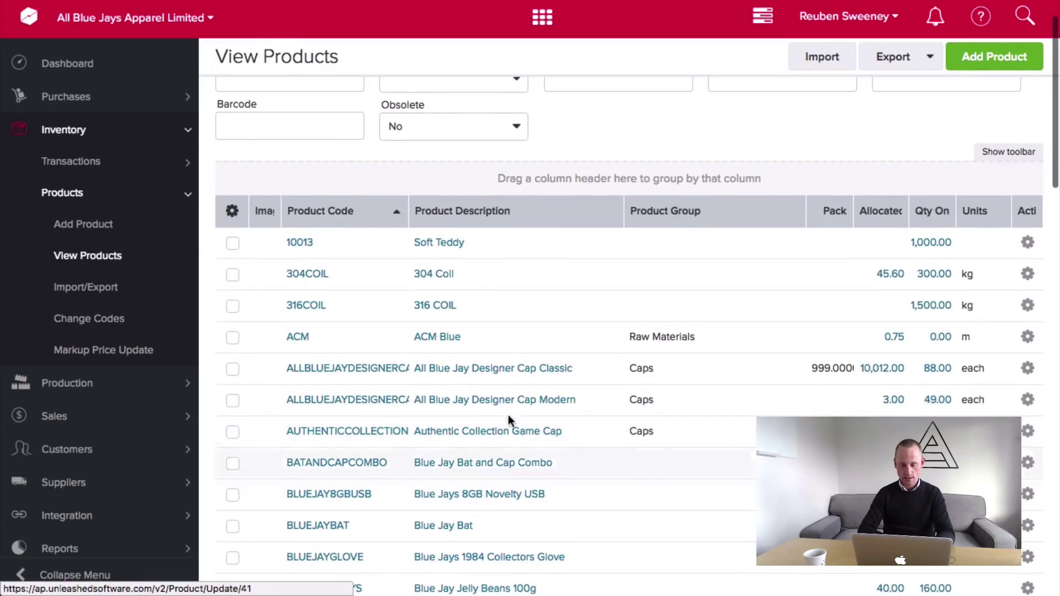
click(449, 401)
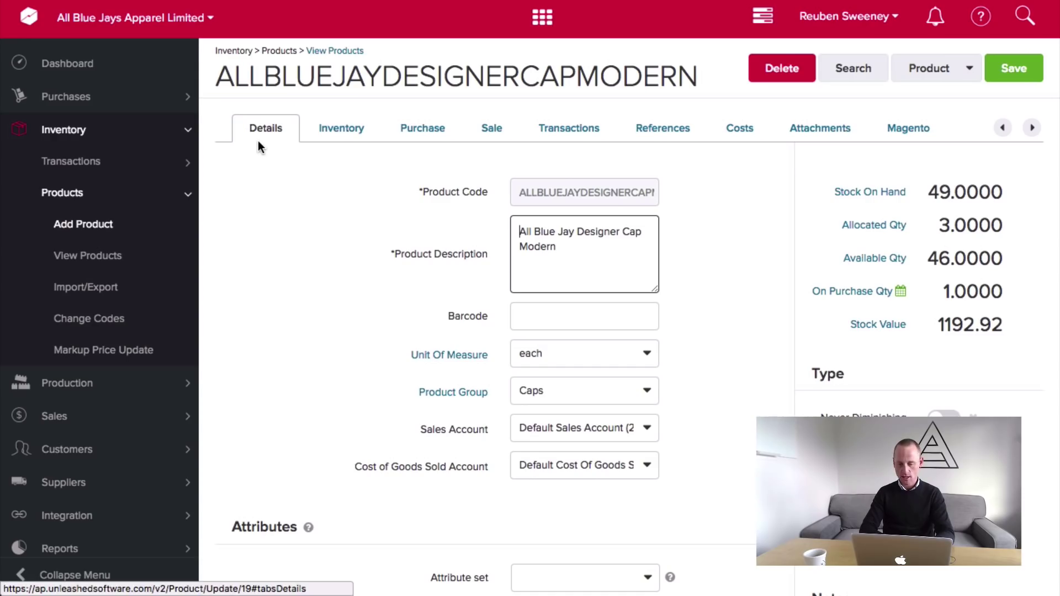
click(75, 572)
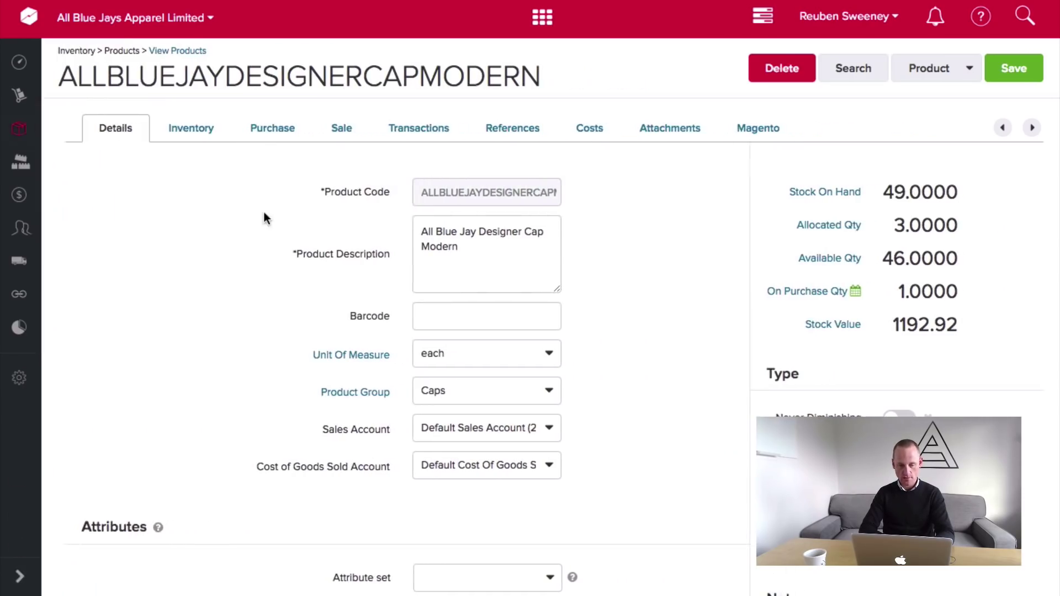
Examine the product's sale pricing, including its default and minimum sell prices, cost values and sell price tiers.
click(330, 132)
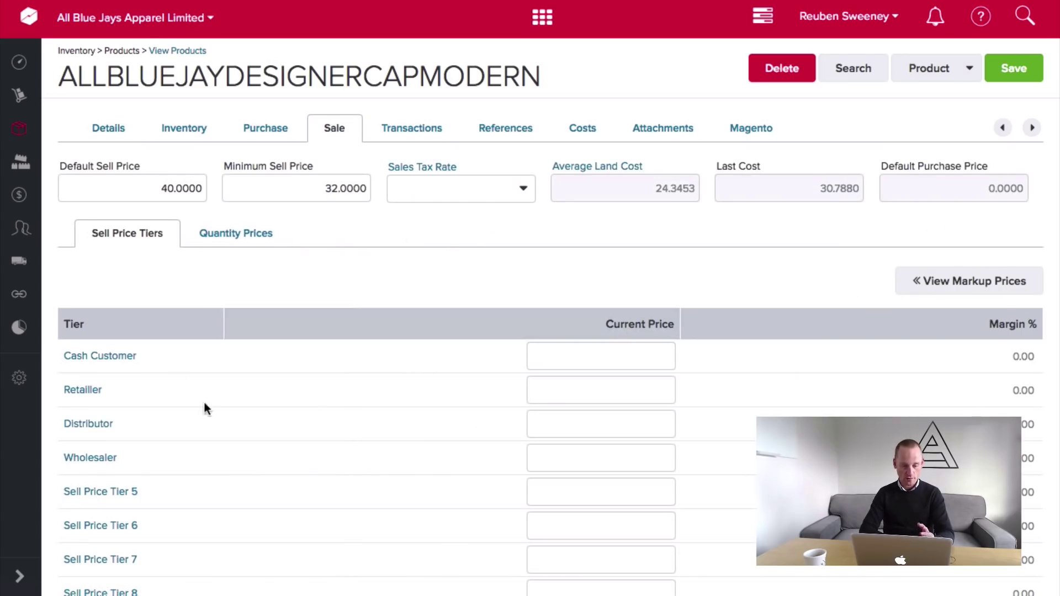
click(118, 176)
click(274, 192)
click(321, 178)
key(Tab)
key(Tab)
key(Tab)
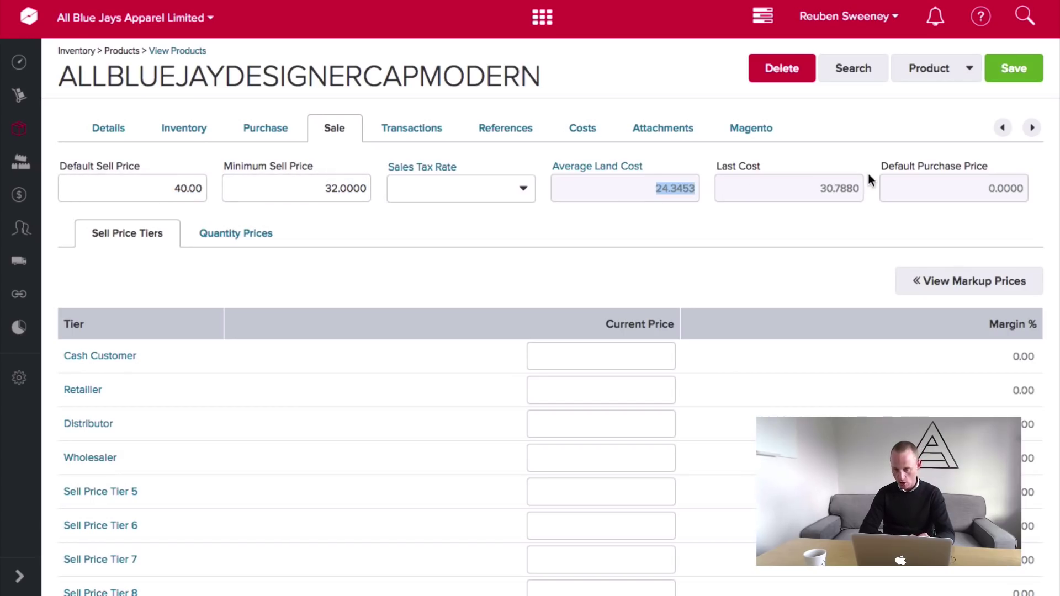
click(912, 187)
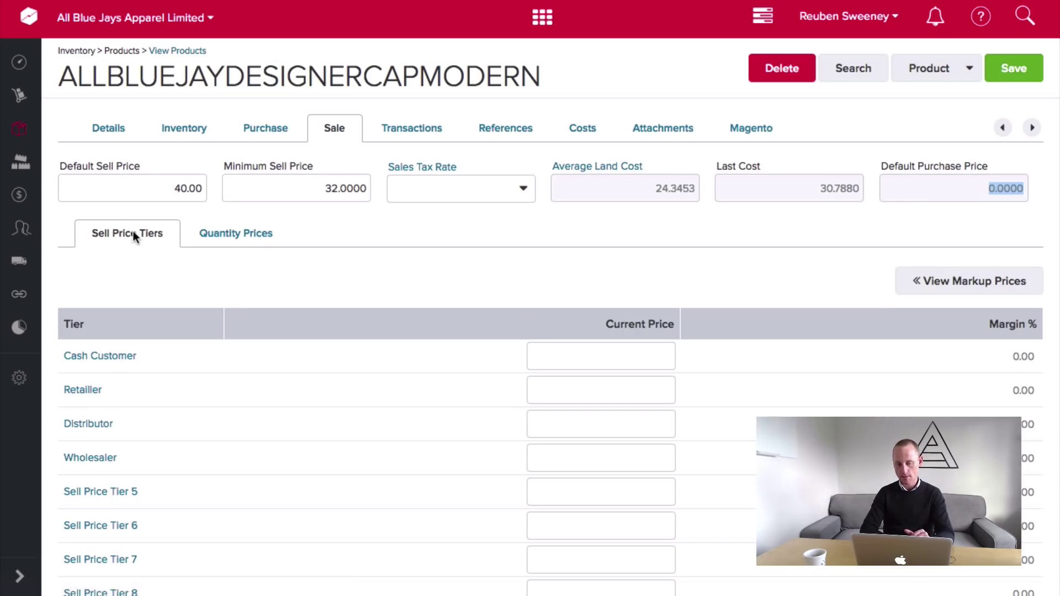
scroll(177, 373, down, 3)
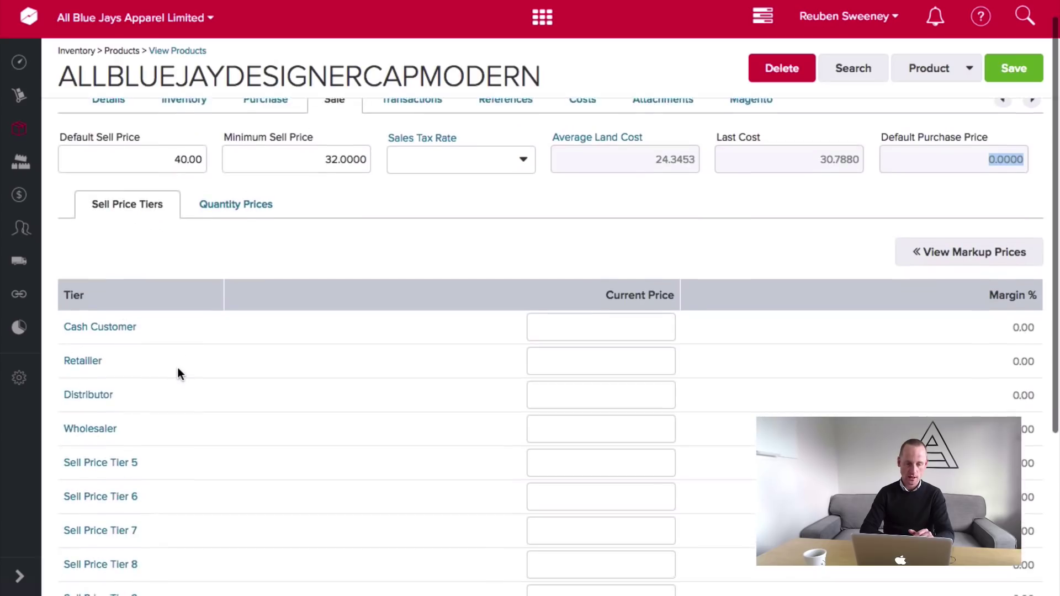
scroll(177, 373, up, 3)
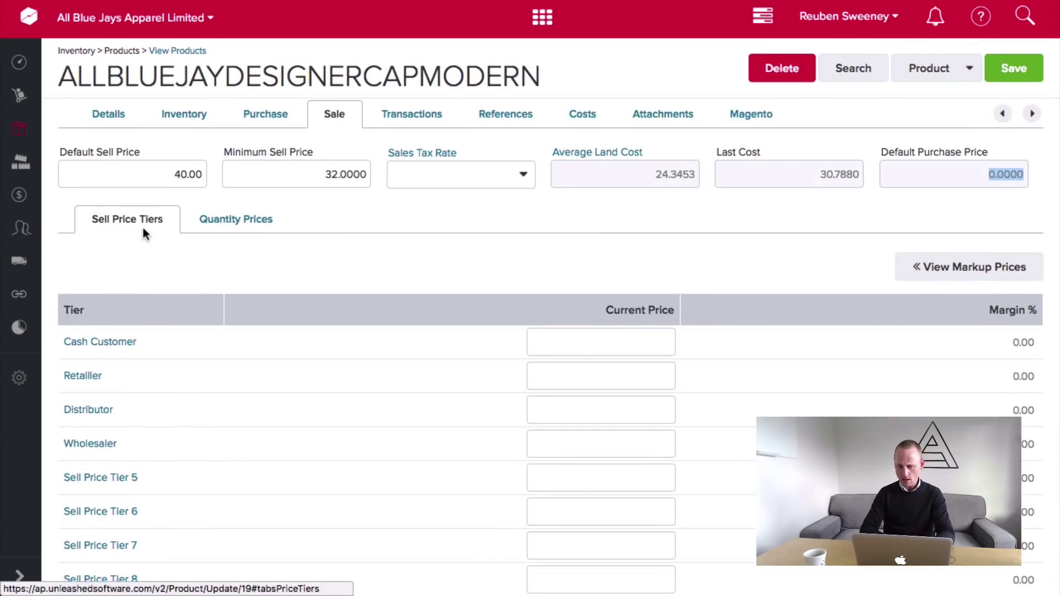
Add a quantity price for the cap with minimum quantity 5 and a fixed price of 39, checking its margin.
click(222, 227)
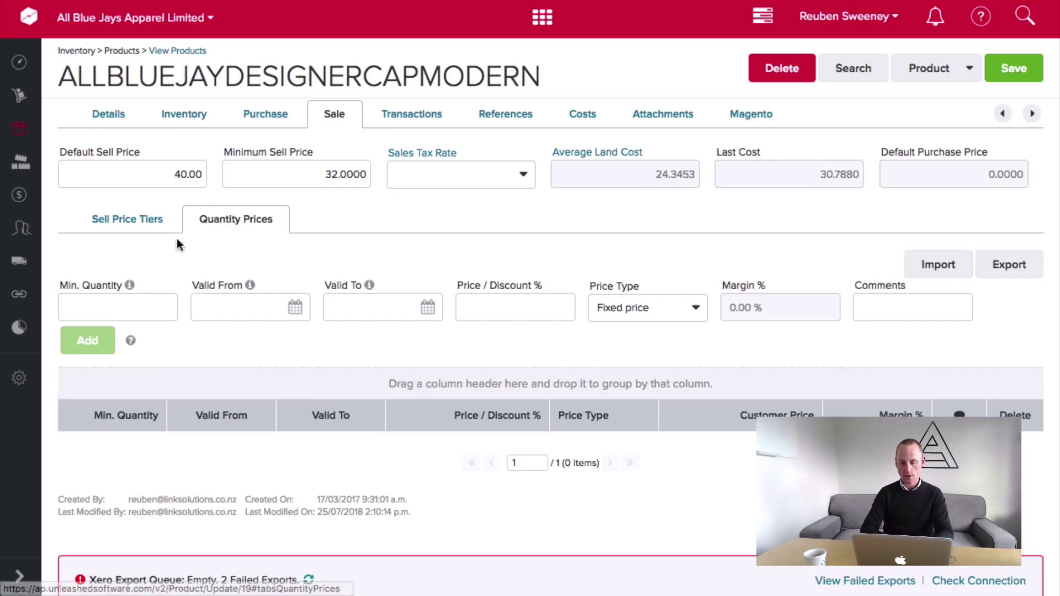
click(81, 304)
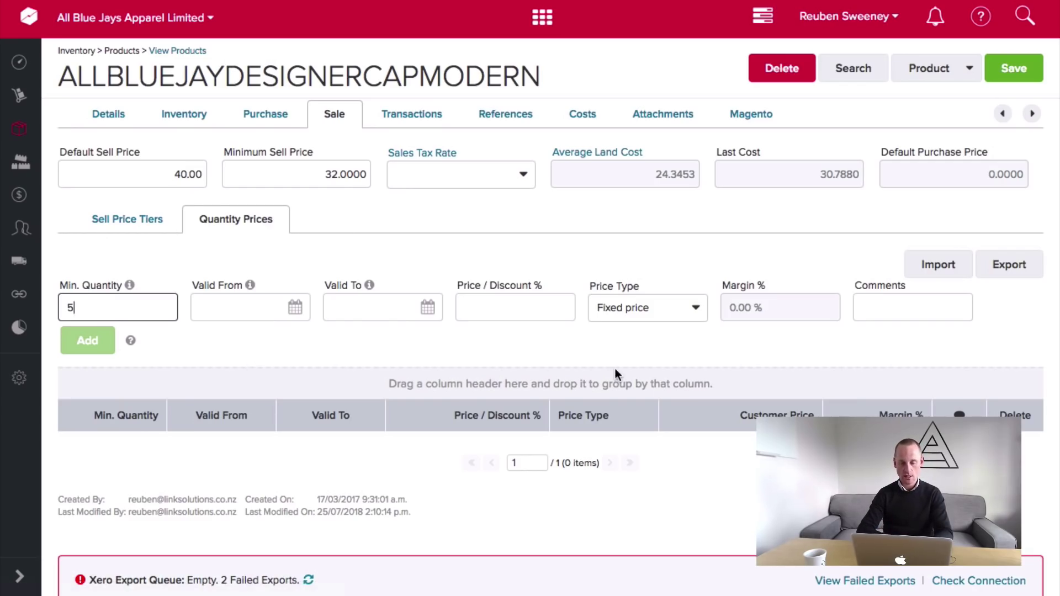
click(249, 298)
click(511, 309)
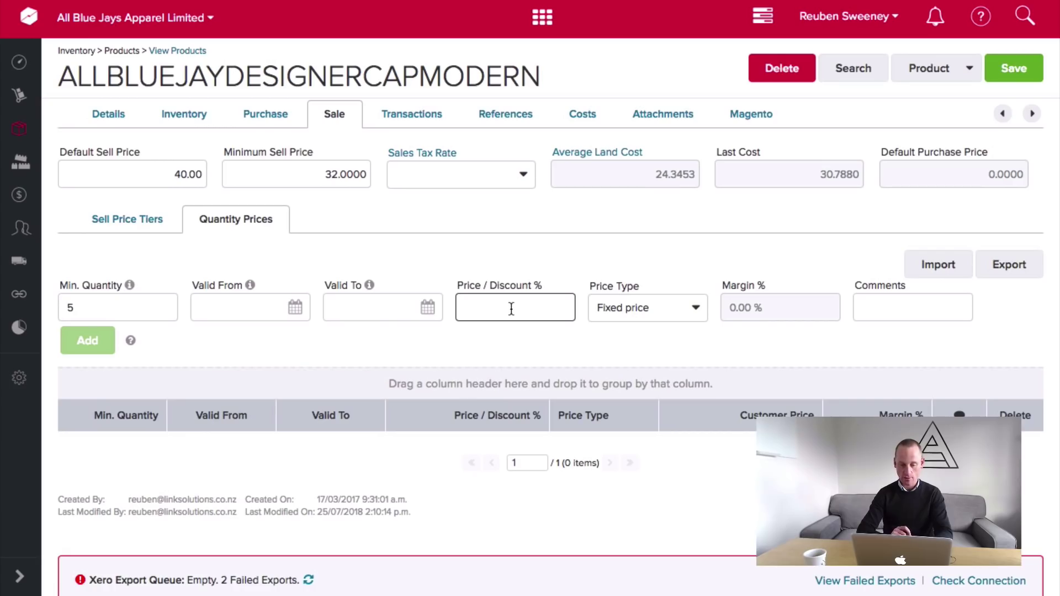
text(39)
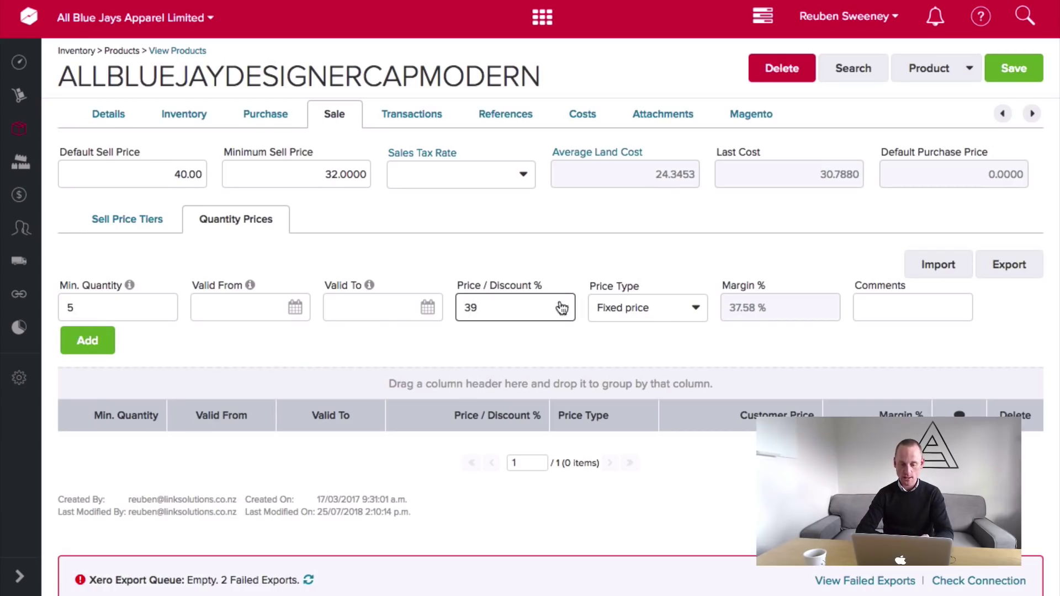
drag(487, 303, 507, 277)
click(508, 277)
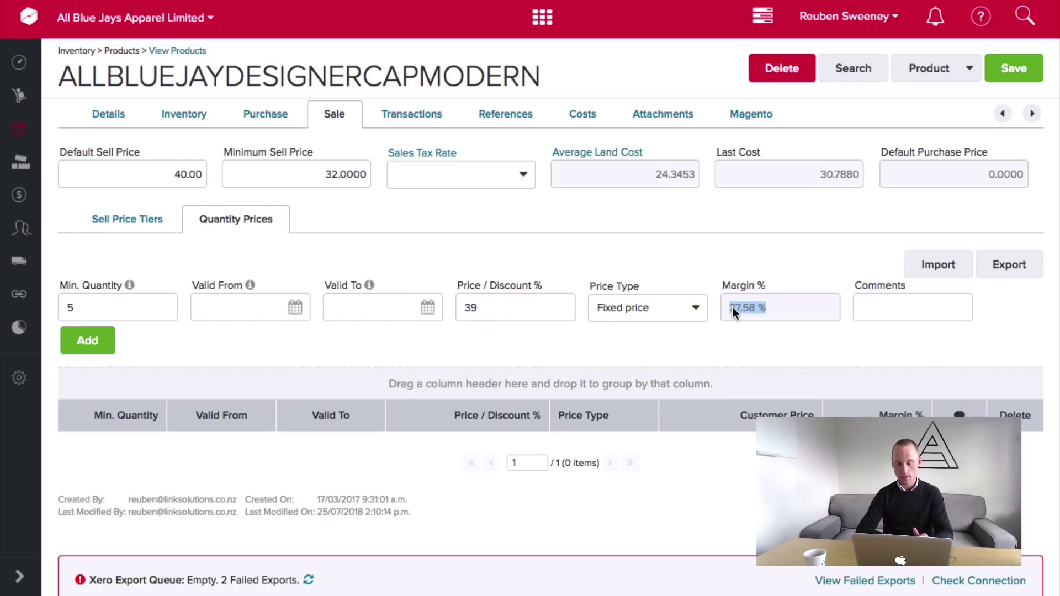
drag(463, 313, 468, 313)
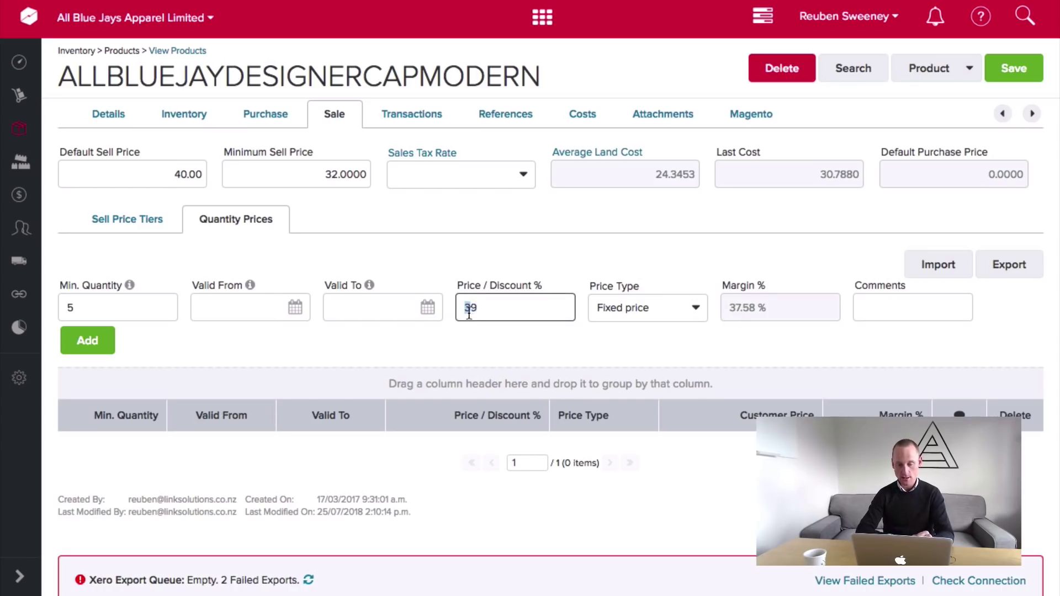
drag(651, 169, 701, 170)
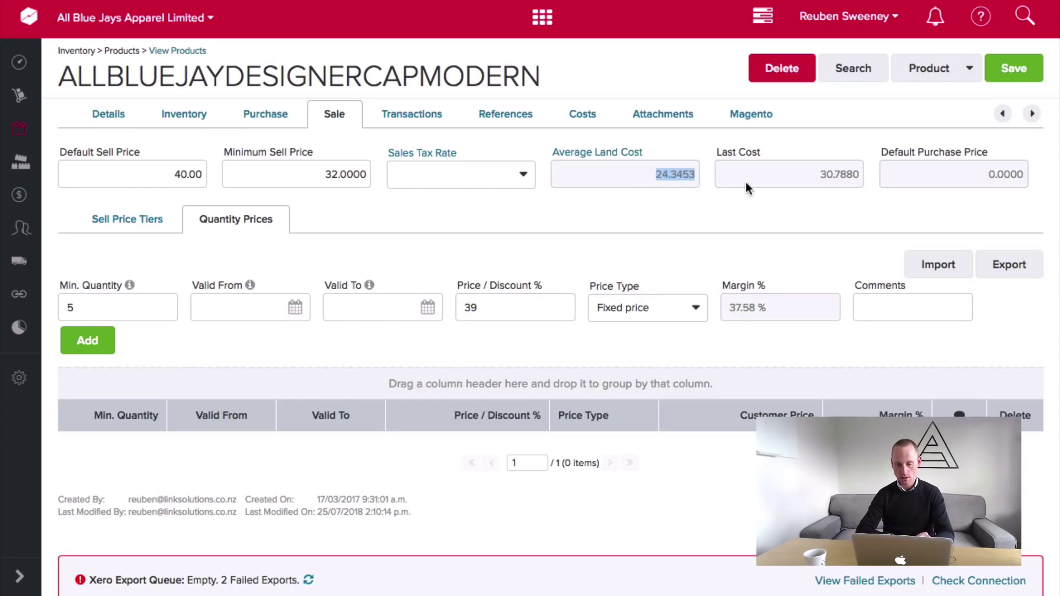
click(633, 271)
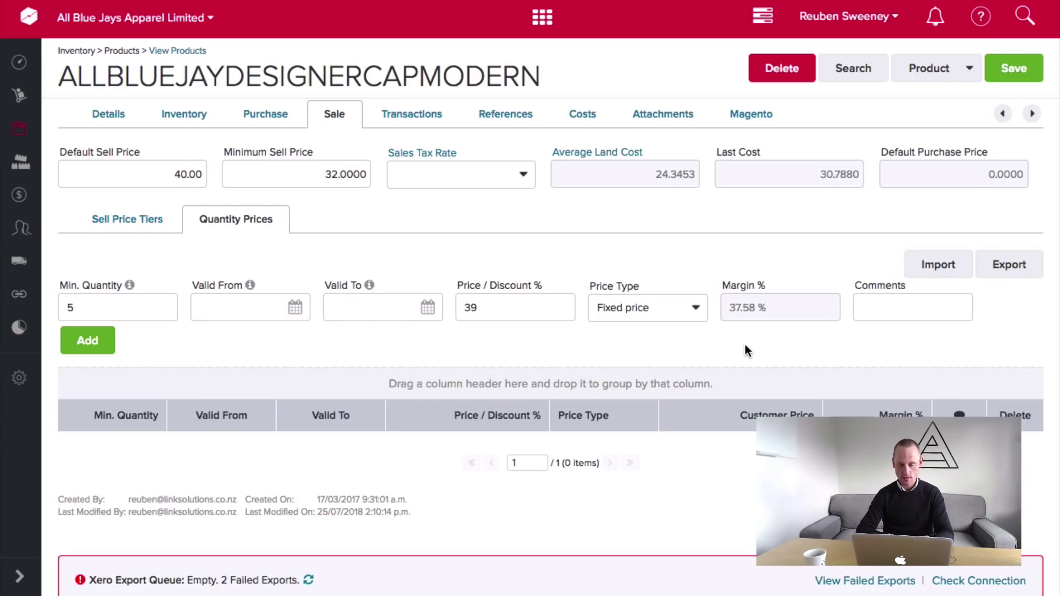
click(87, 340)
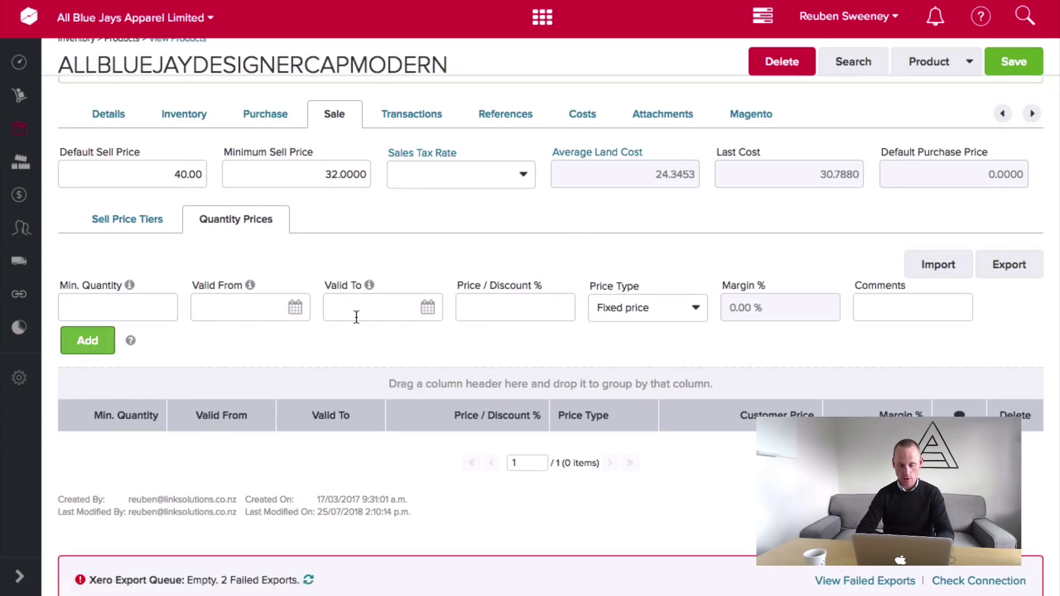
Add a second quantity price with minimum quantity 10 and a fixed price of 38, without validity dates.
scroll(356, 317, down, 2)
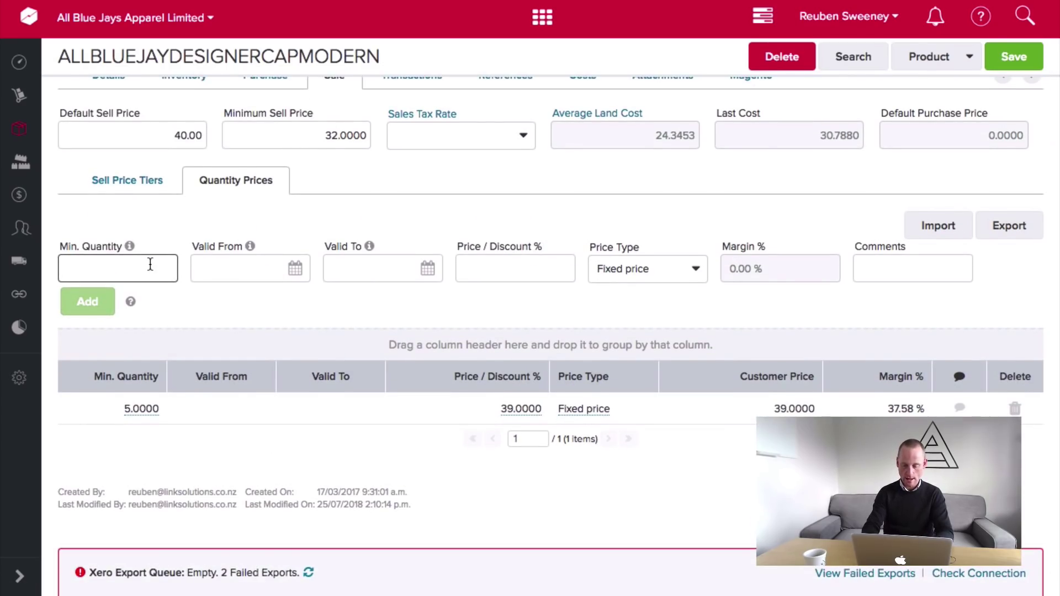
click(230, 245)
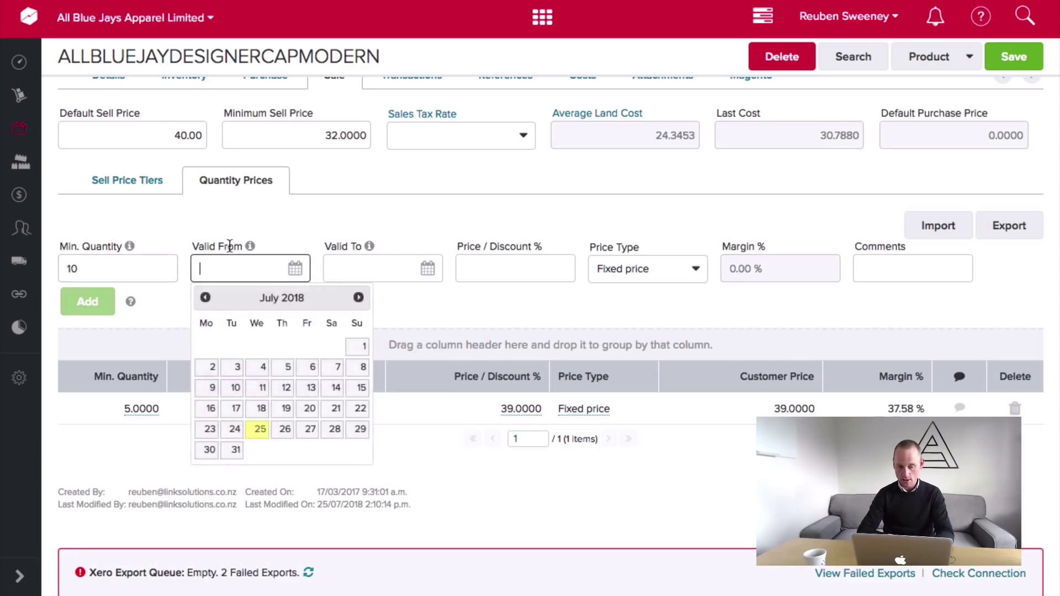
click(500, 268)
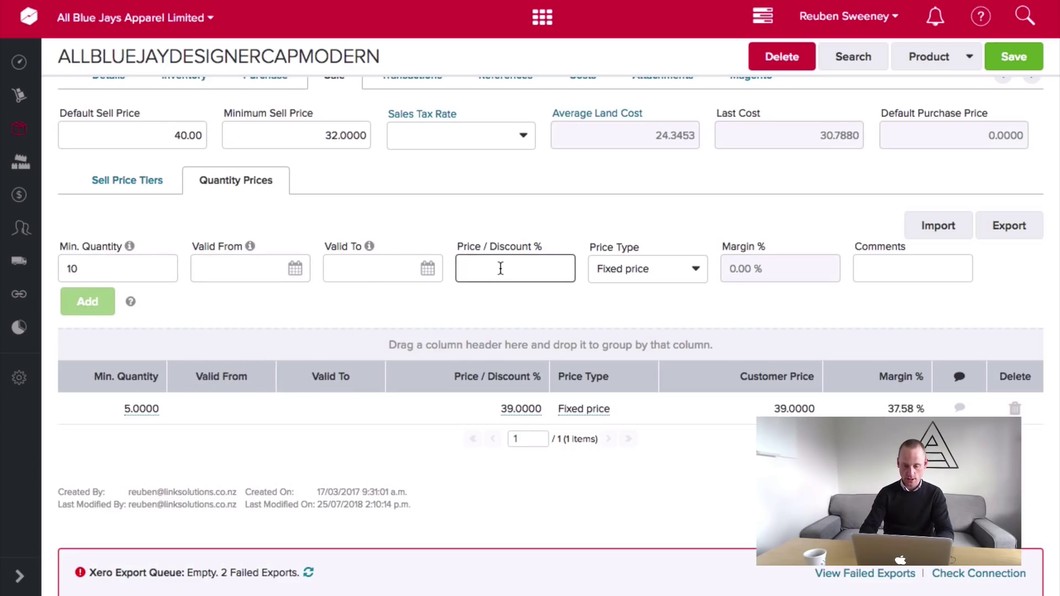
text(39)
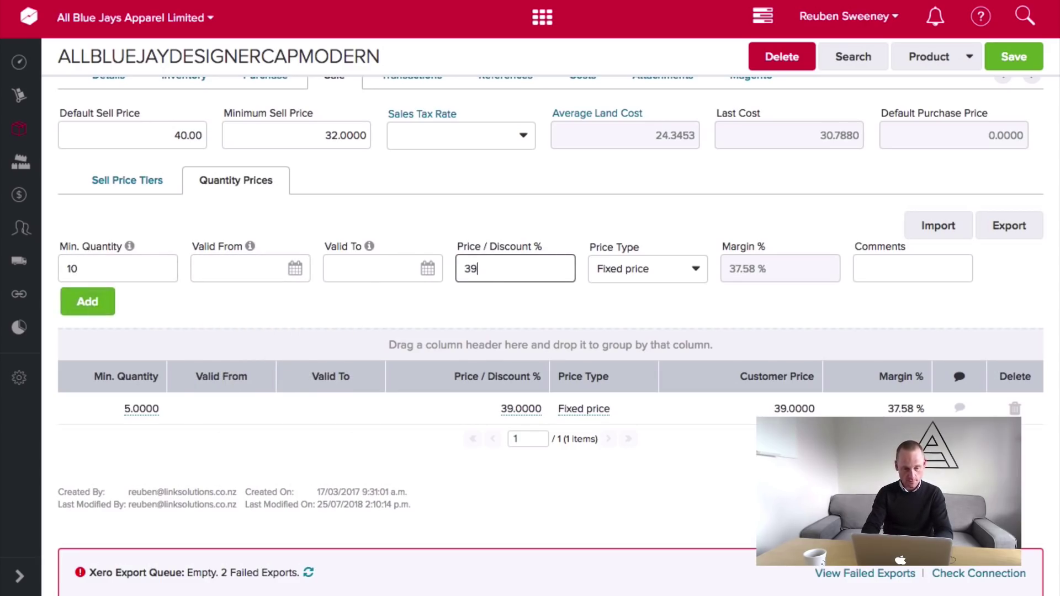
key(BackSpace)
text(8)
key(Tab)
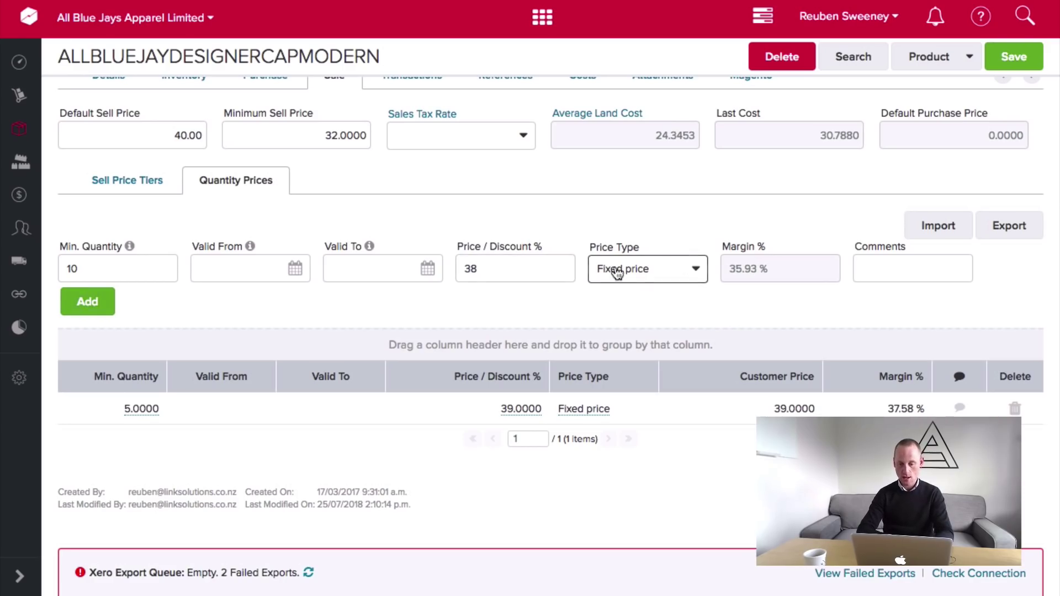
click(104, 308)
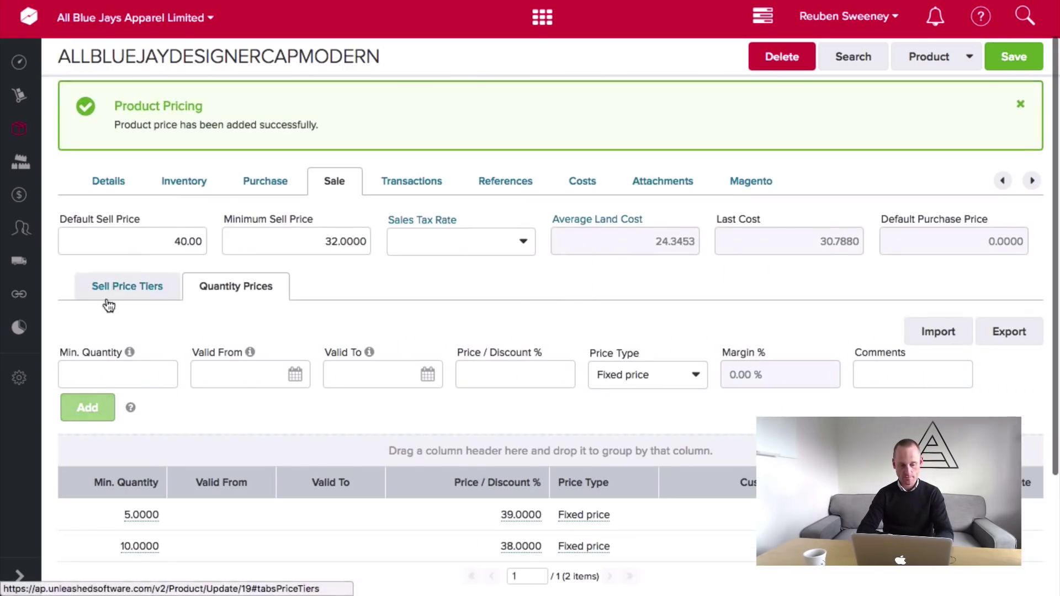
Add a third quantity price with minimum quantity 15 and a fixed price of 37, without validity dates.
click(115, 310)
text(15)
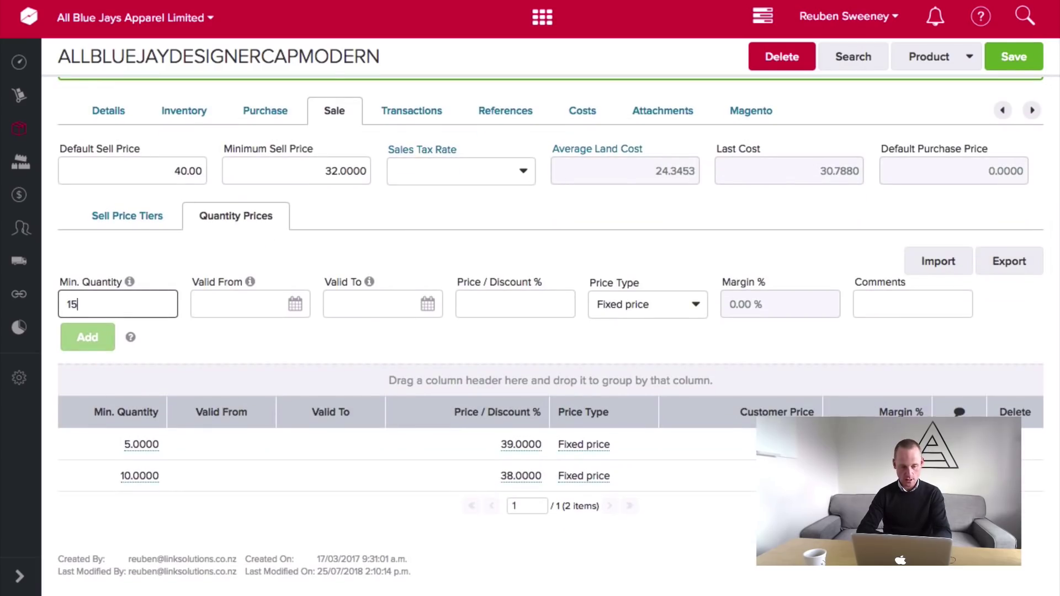
click(208, 289)
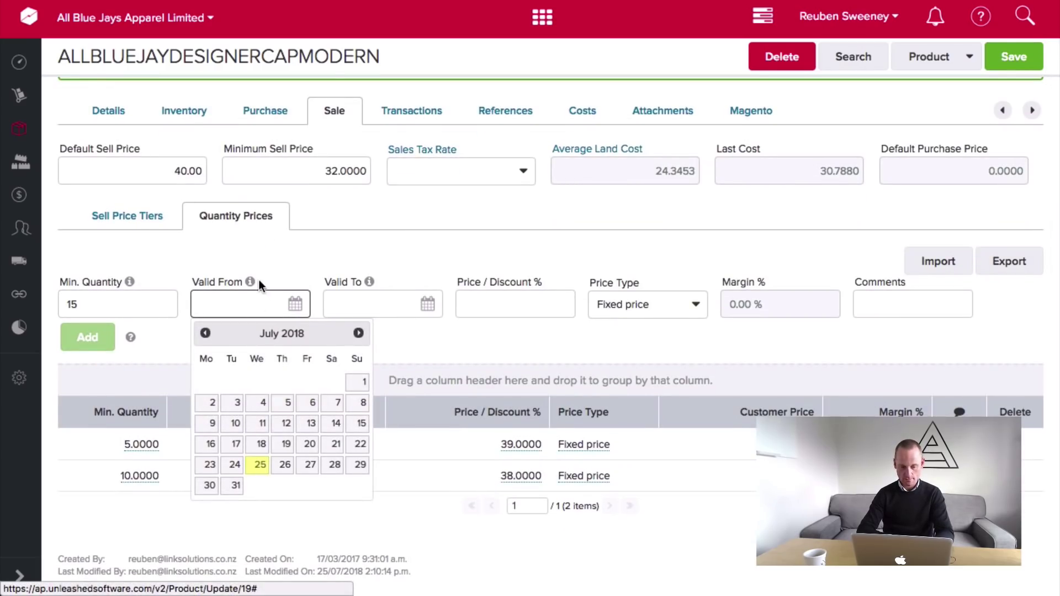
click(496, 302)
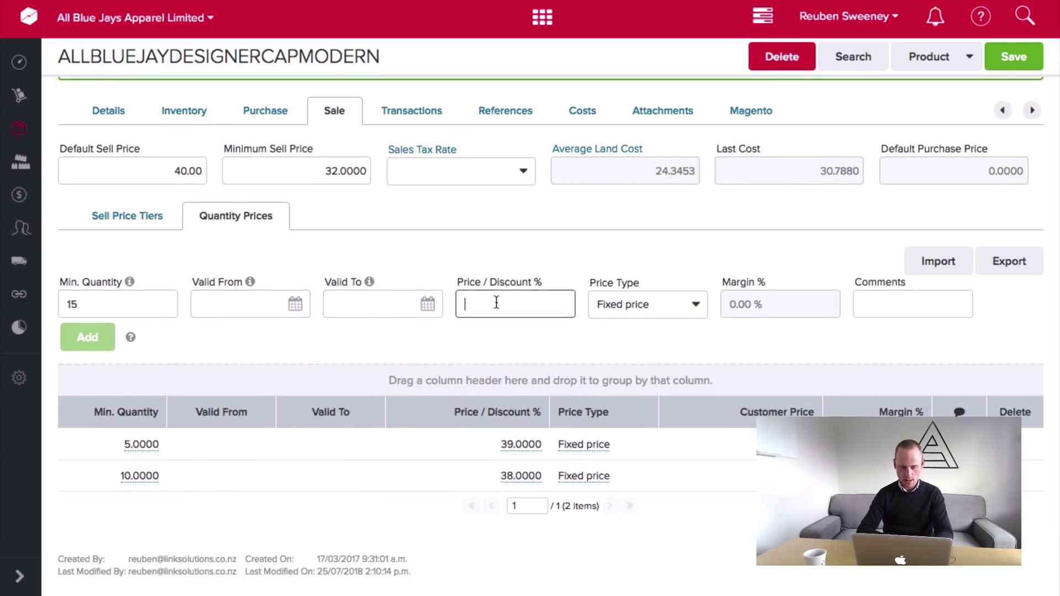
text(37)
key(Tab)
click(103, 331)
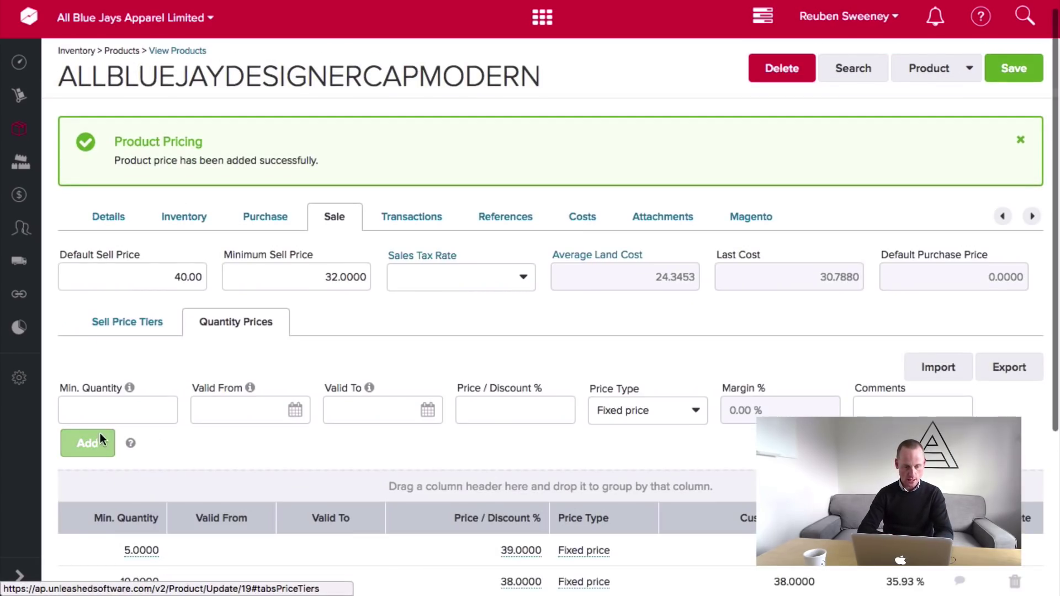
Add a fourth quantity price with minimum quantity 20 and a fixed price of 36, and save the product.
click(99, 412)
text(2)
key(Tab)
scroll(336, 406, down, 3)
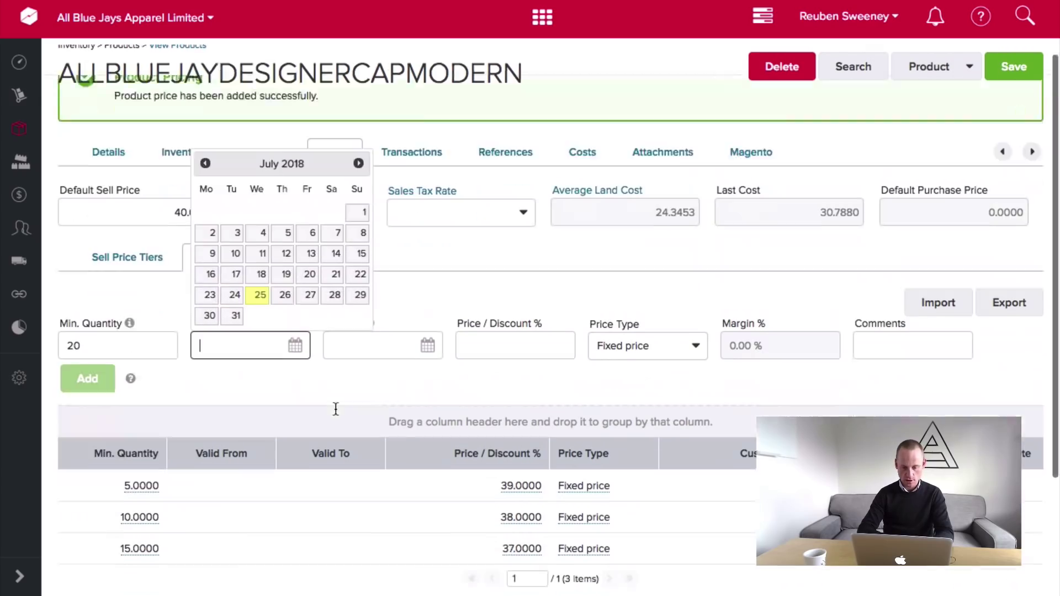
click(482, 253)
text(36)
key(Tab)
click(113, 293)
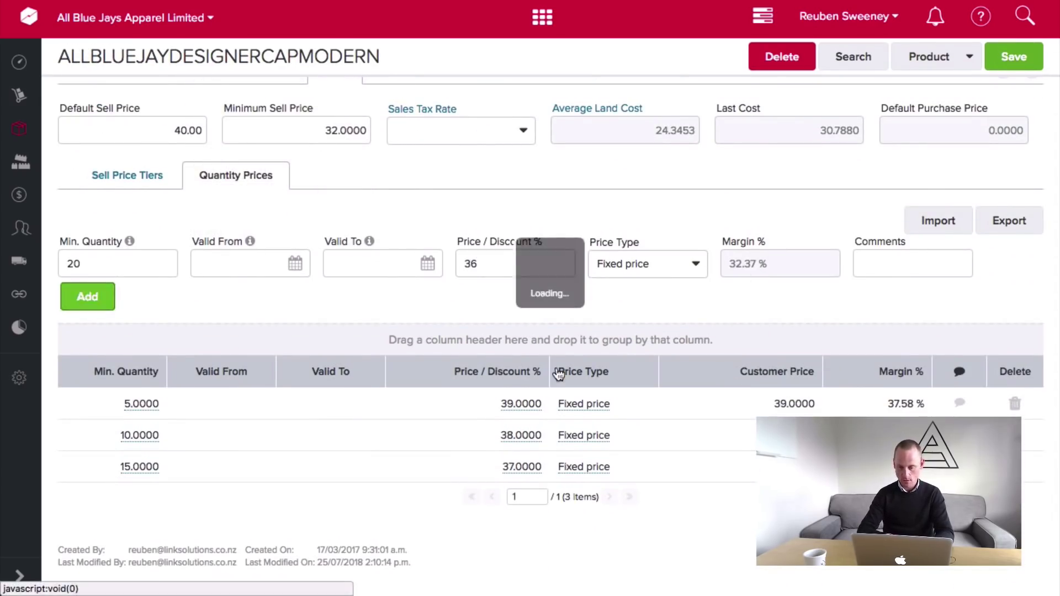
scroll(559, 367, down, 2)
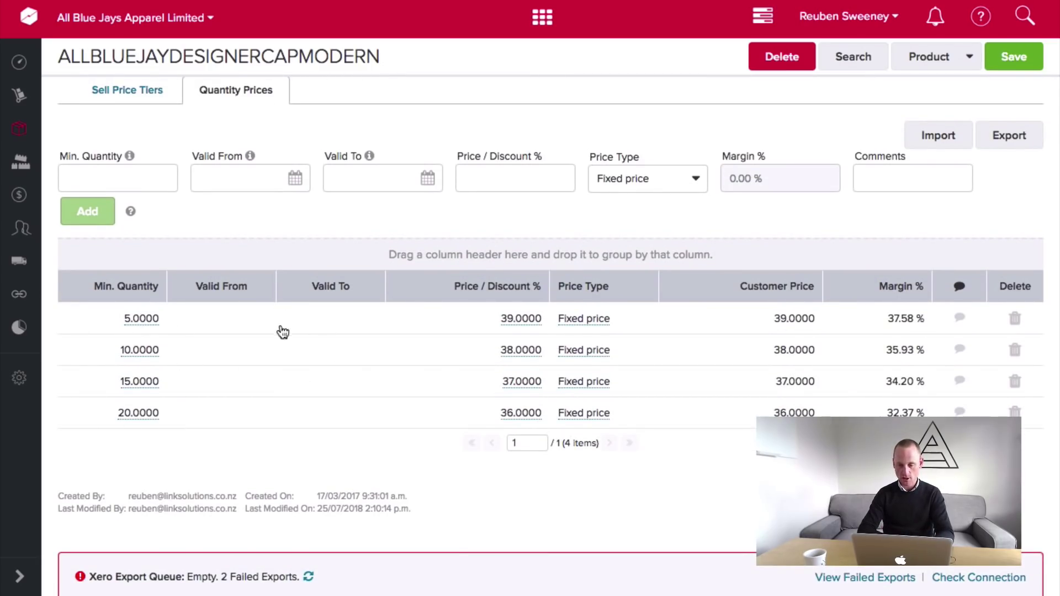
click(1016, 66)
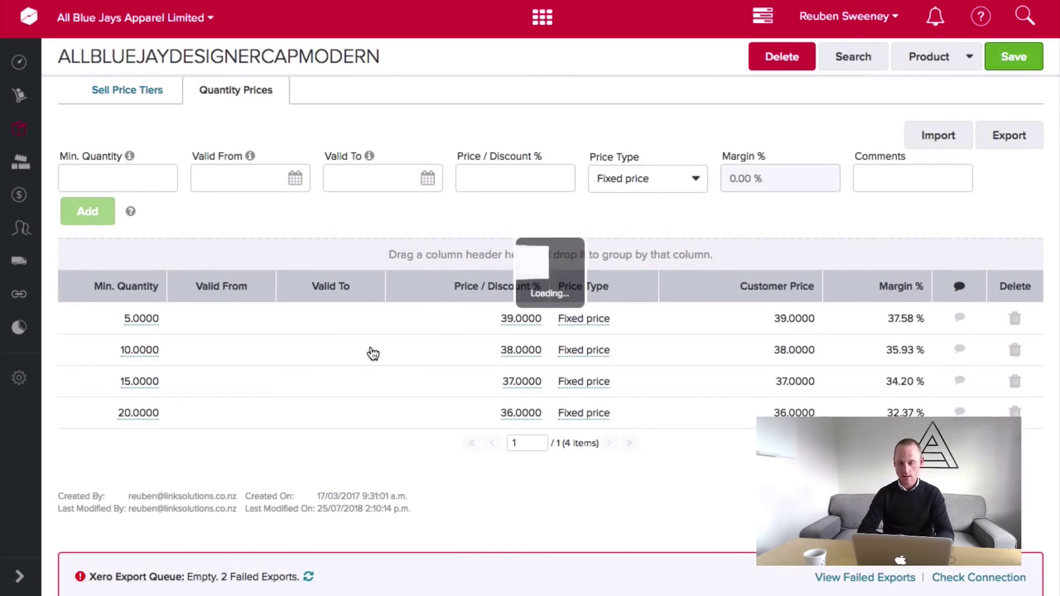
Open the list of sales orders and start a new sales order.
click(19, 576)
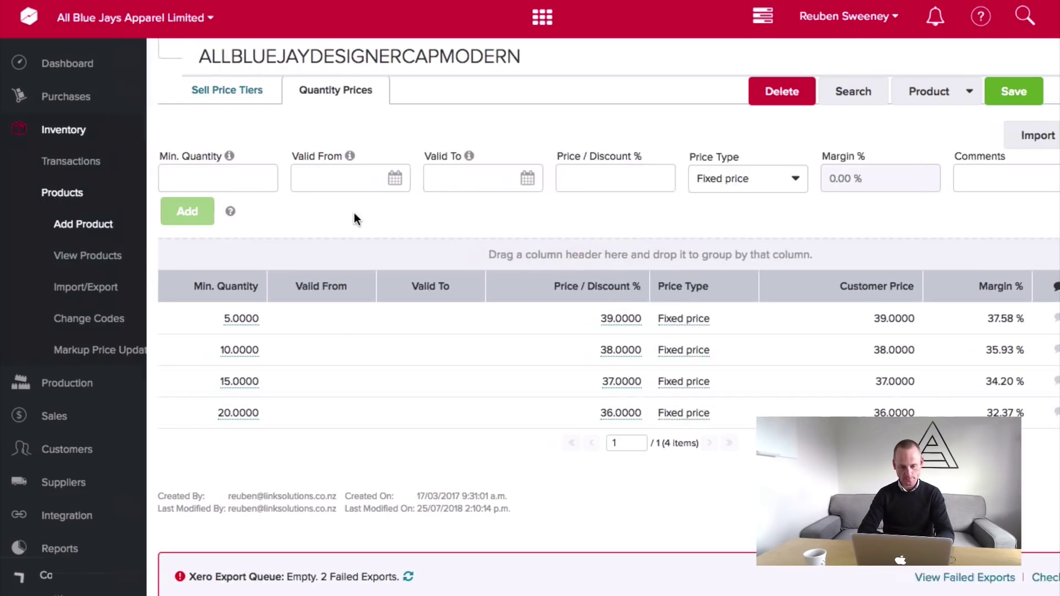
click(71, 417)
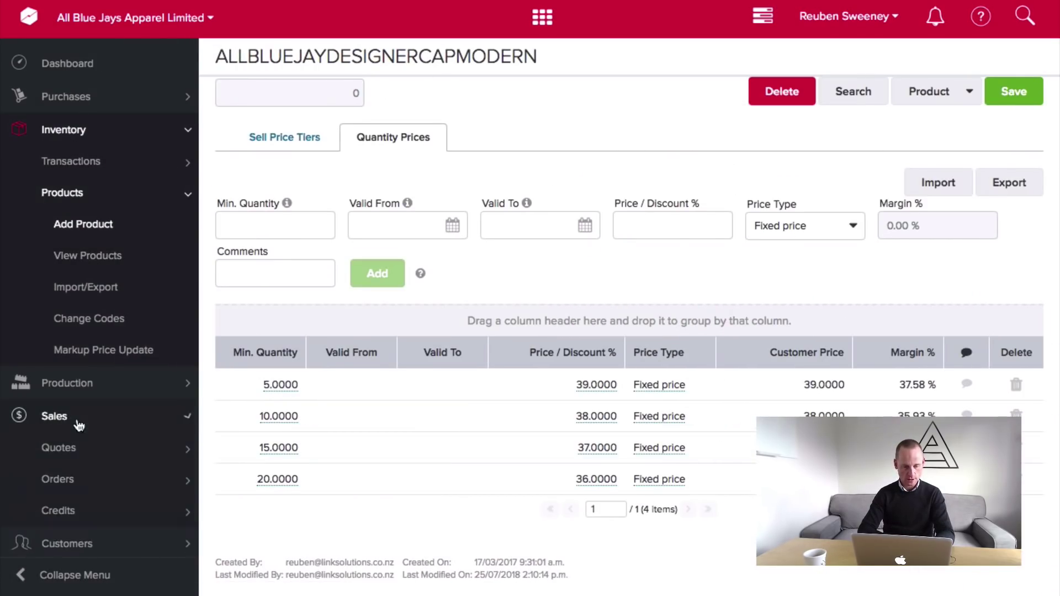
click(71, 482)
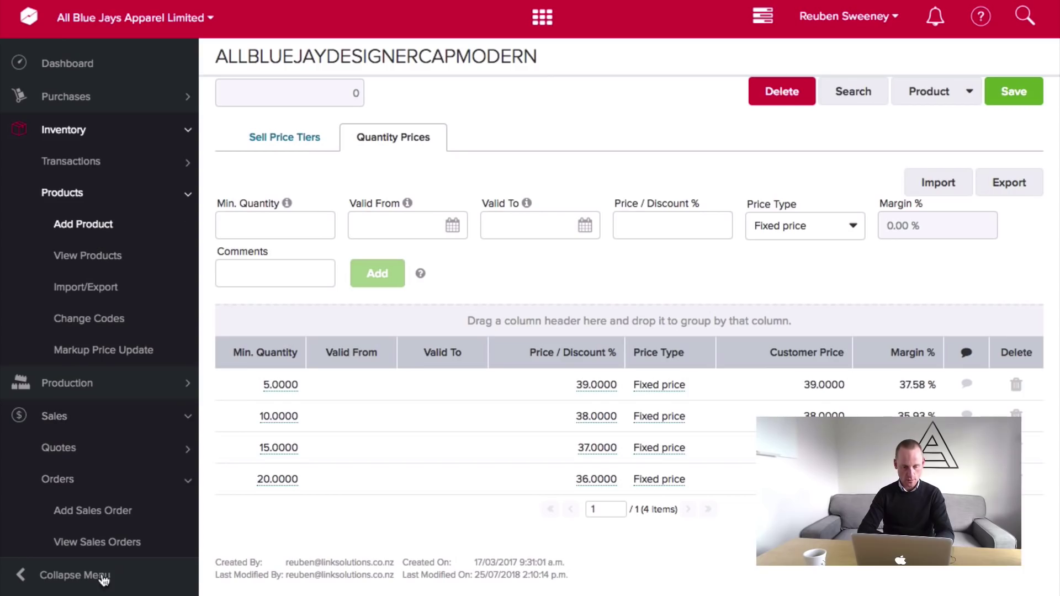
click(88, 542)
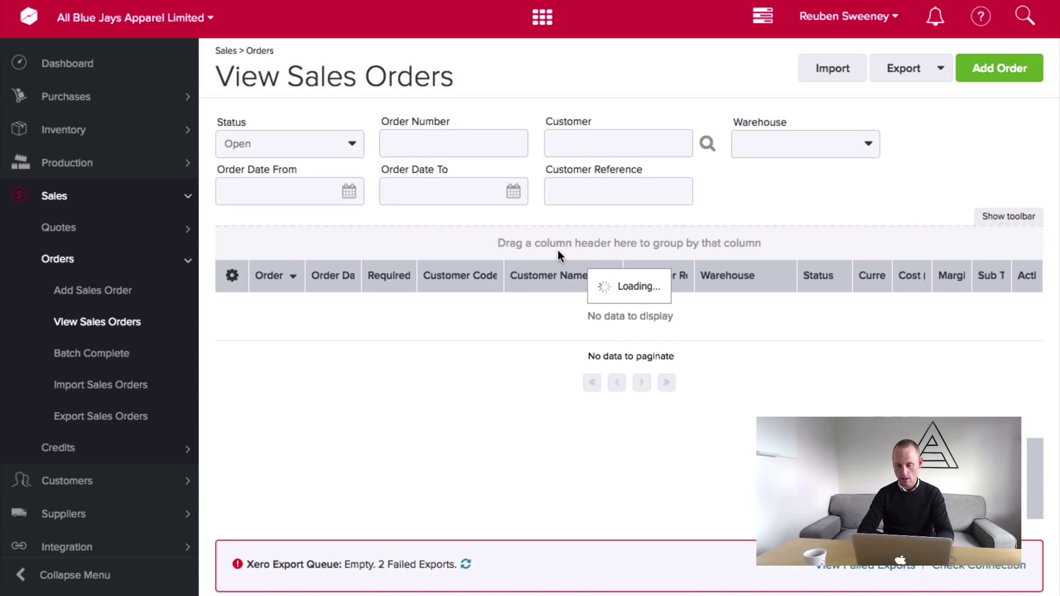
click(1000, 82)
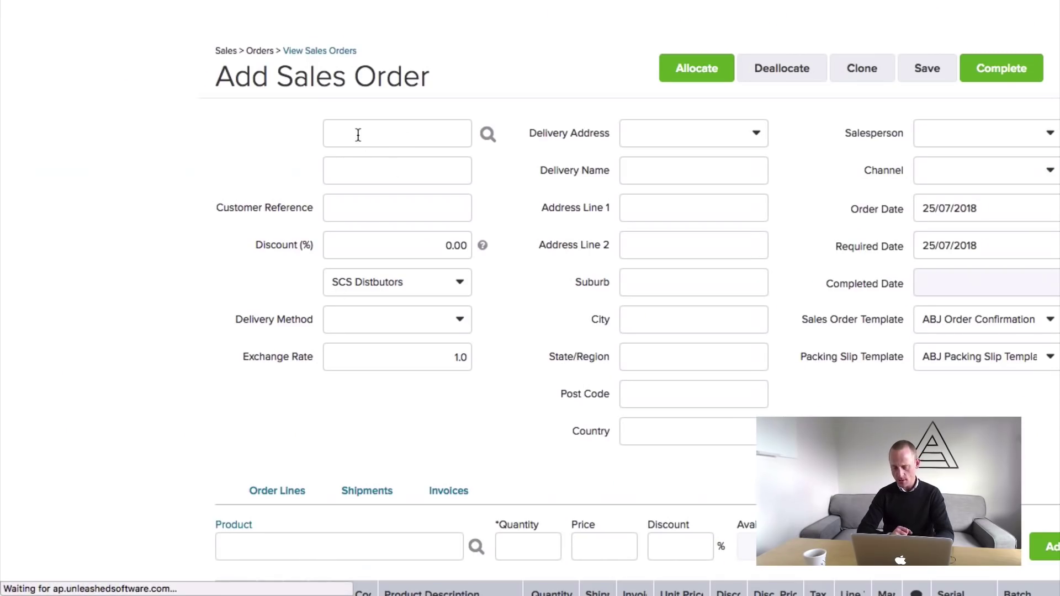
Choose the customer for the order by searching the customer code, and set the delivery method to National Courier.
text(sand)
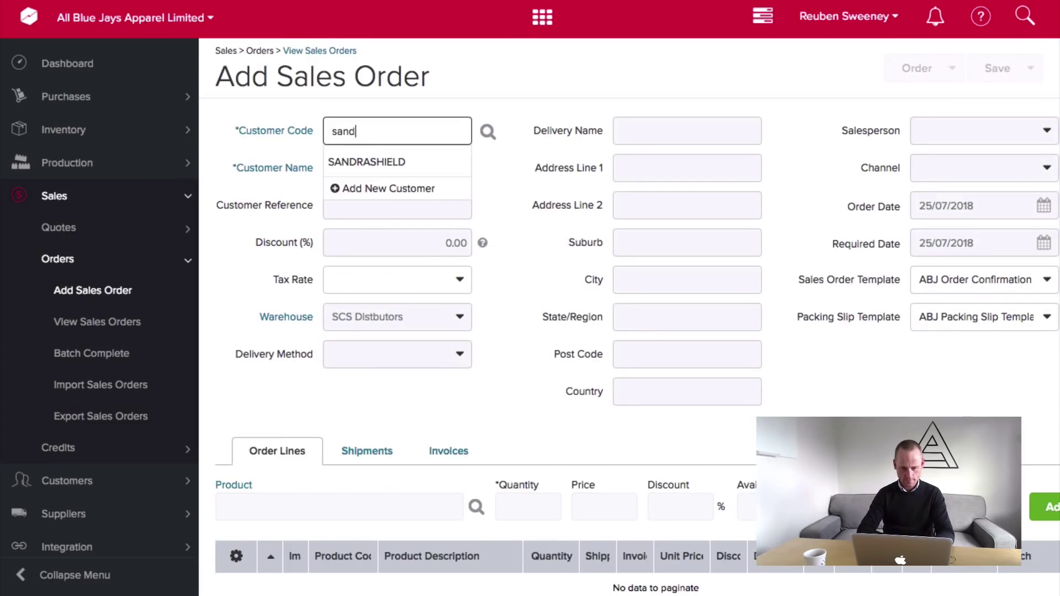
click(350, 159)
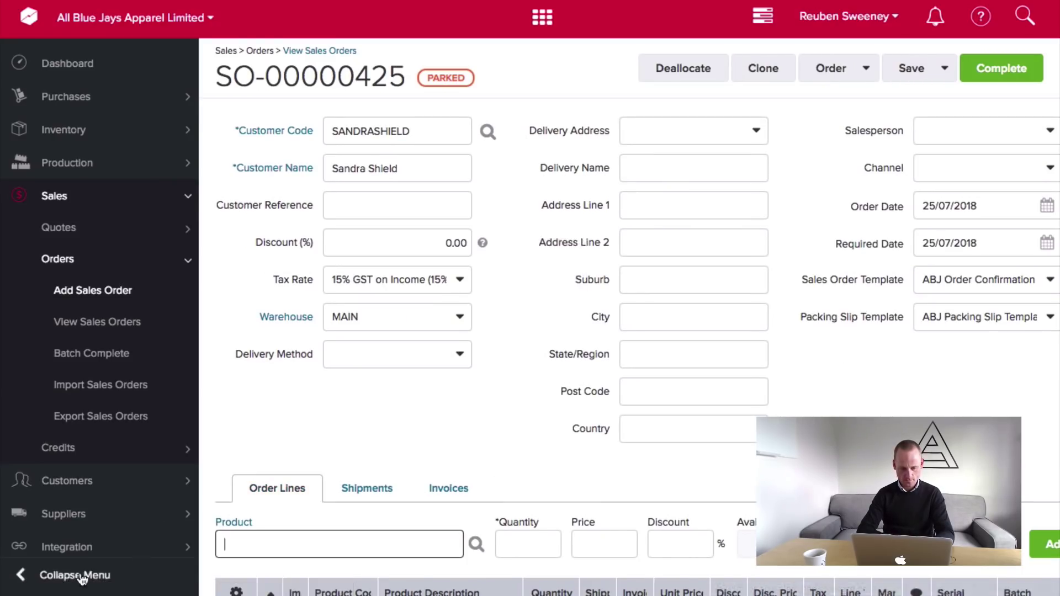
click(48, 574)
click(197, 353)
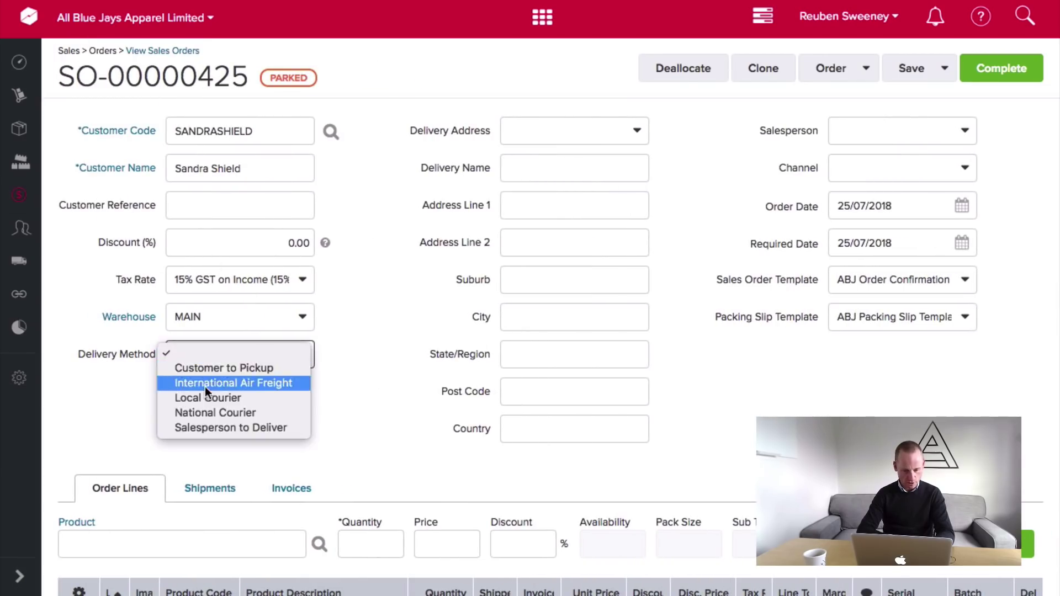
click(198, 412)
Set the delivery address to Physical Address, assign the salesperson, and set the channel to Direct.
click(578, 133)
click(565, 145)
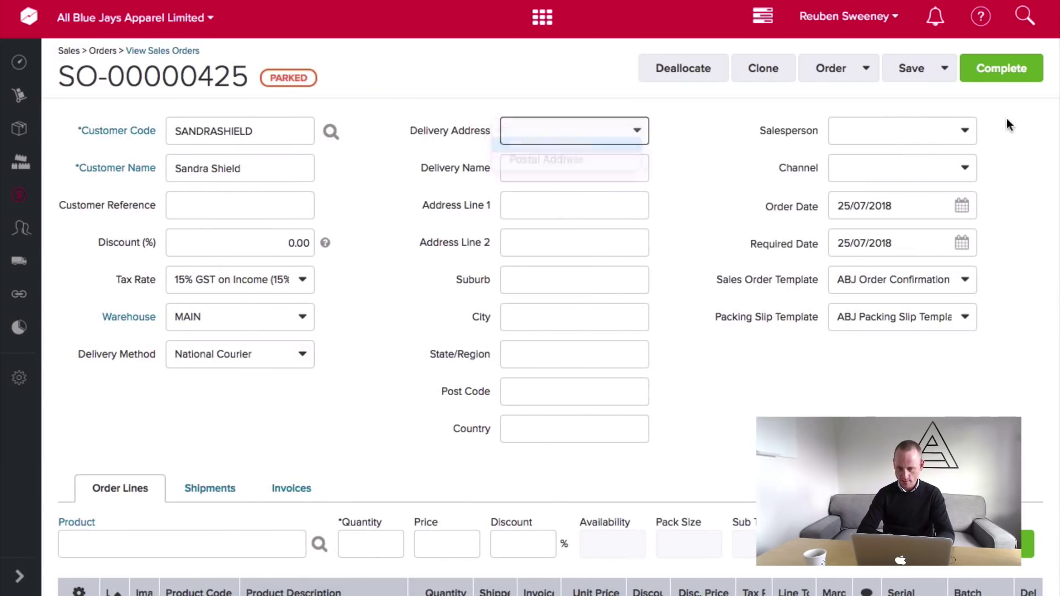
click(912, 130)
click(873, 174)
click(895, 167)
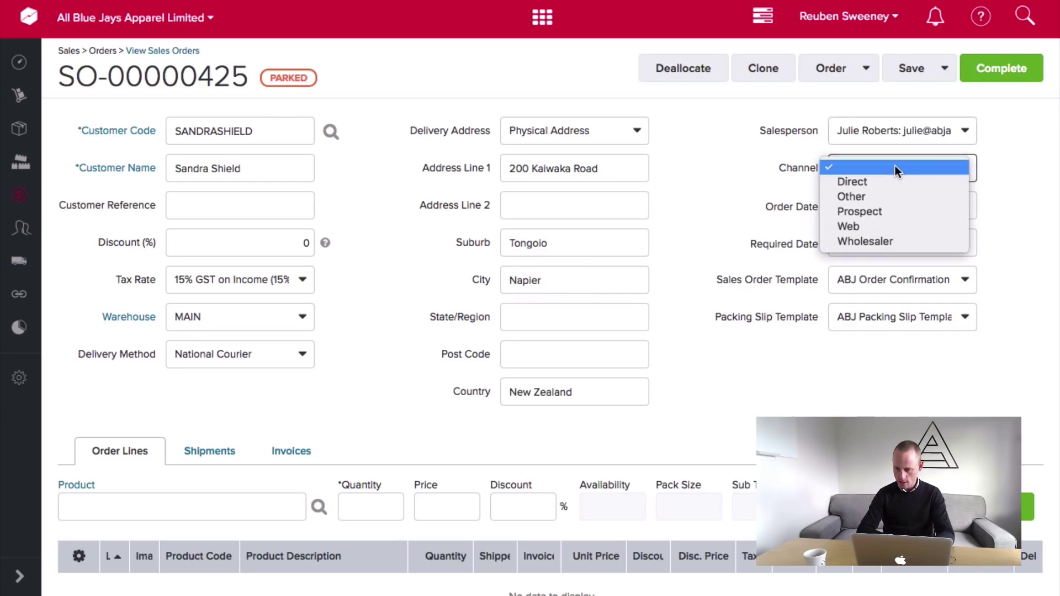
click(875, 181)
Search for "moder" as the order line product, pick All Blue Jay Designer Cap Modern, and set the quantity to 1.
scroll(735, 267, down, 3)
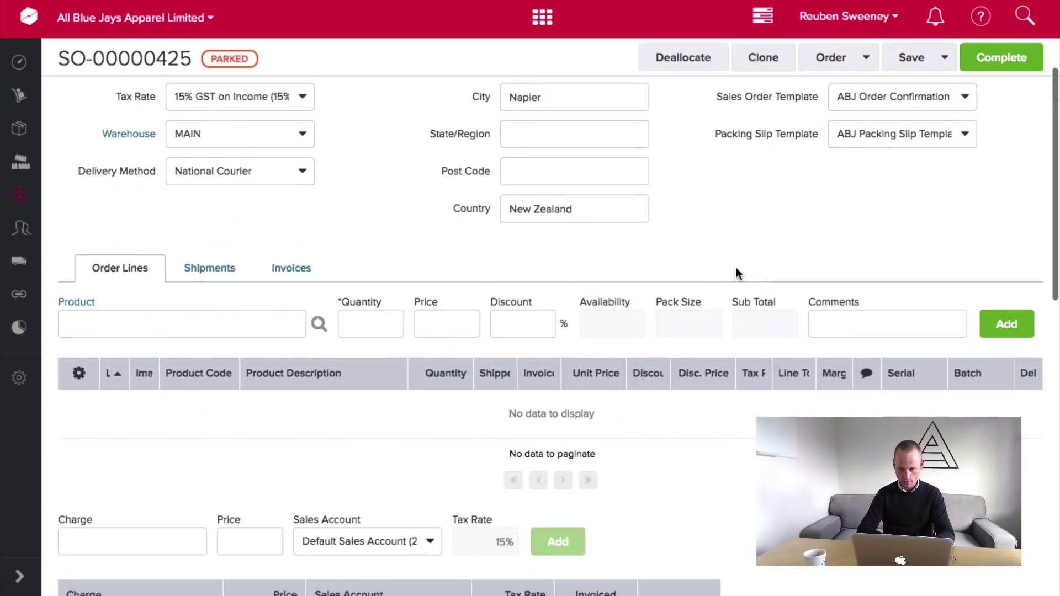
click(163, 353)
text(moder)
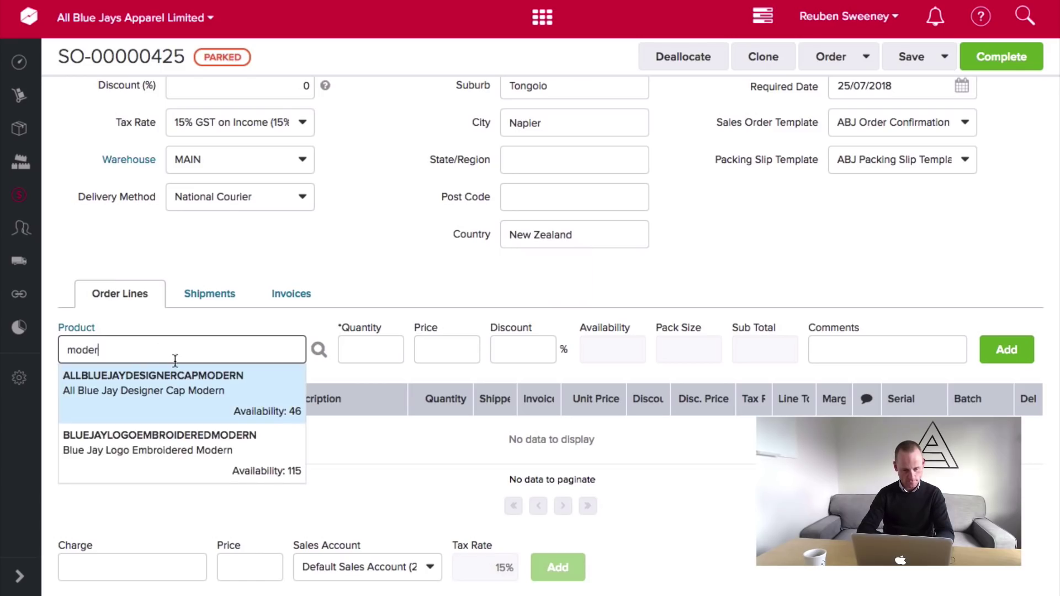
click(132, 389)
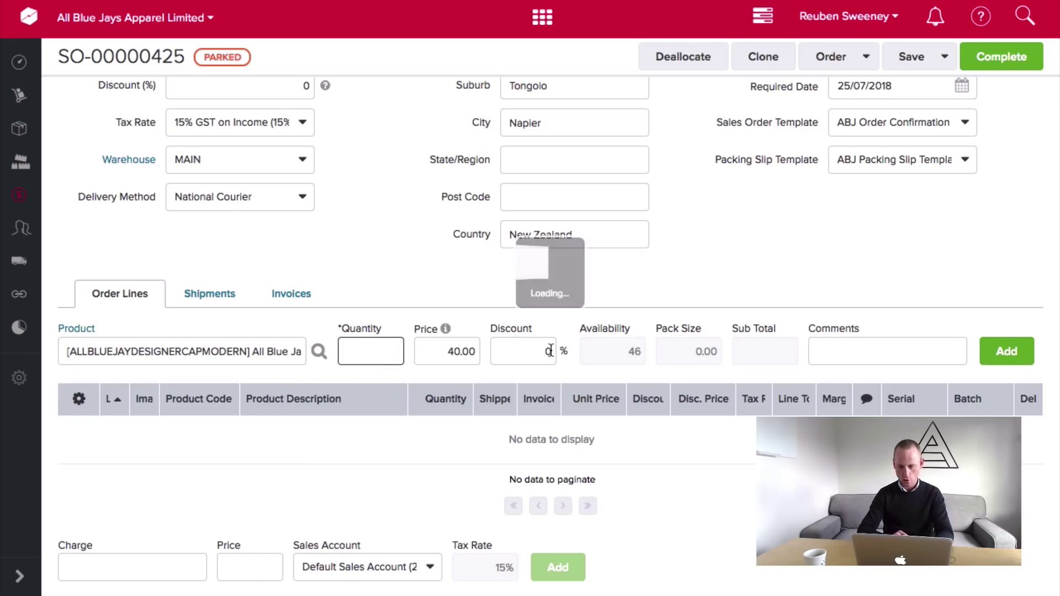
key(Tab)
click(416, 257)
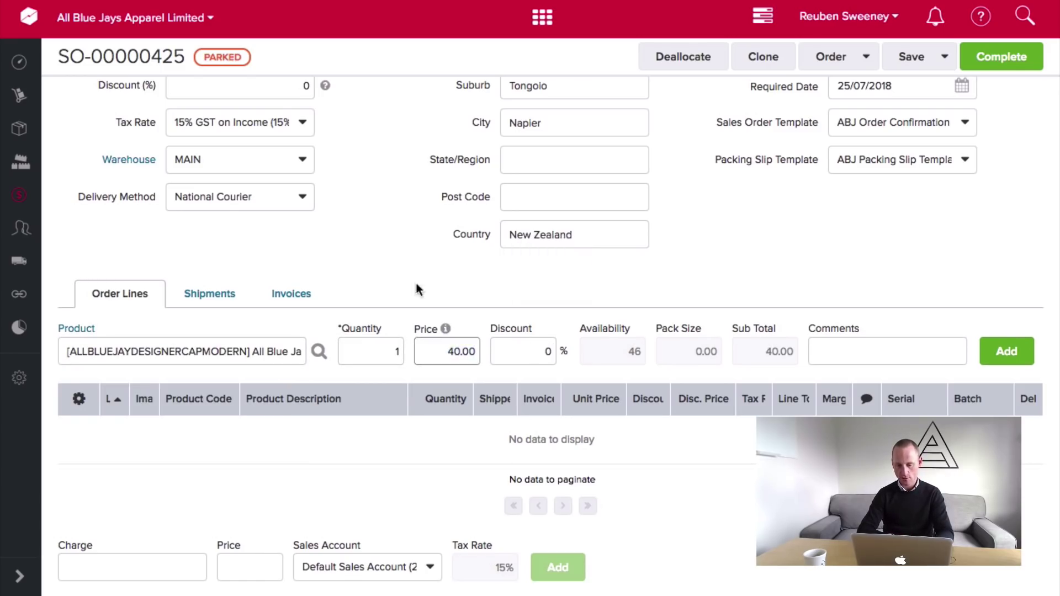
Try quantities 2 and 5 on the cap's order line and view the breakdown of its available prices.
click(364, 343)
text(2)
key(Tab)
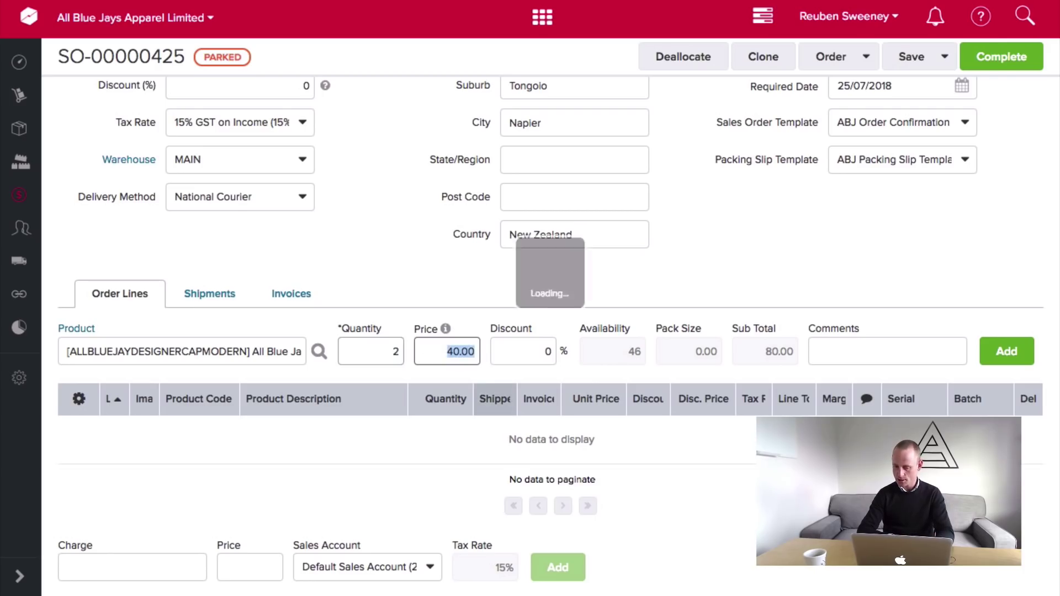
double_click(379, 352)
text(5)
key(Tab)
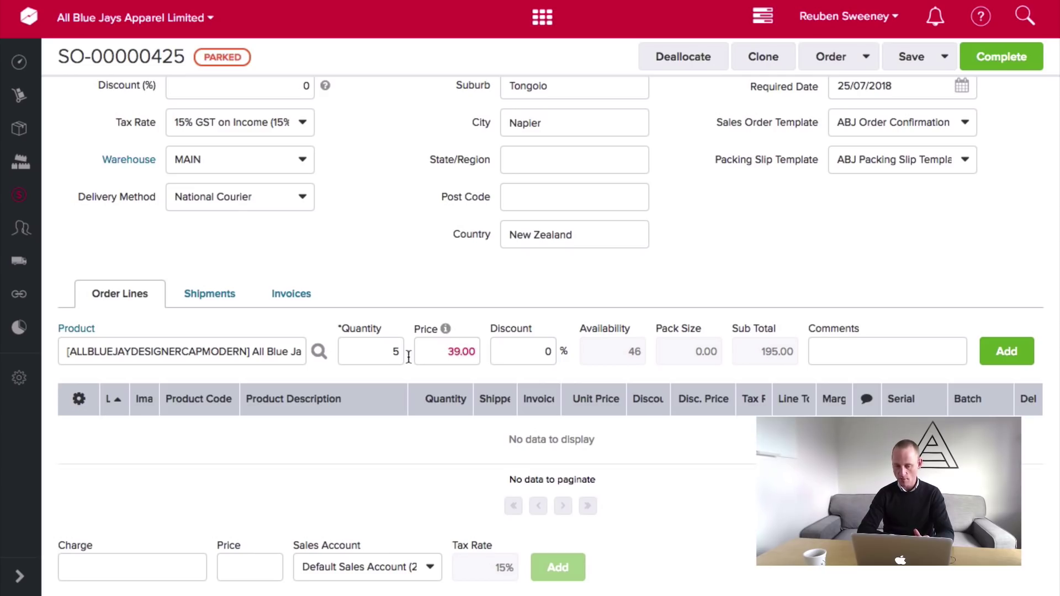
mouse_move(445, 332)
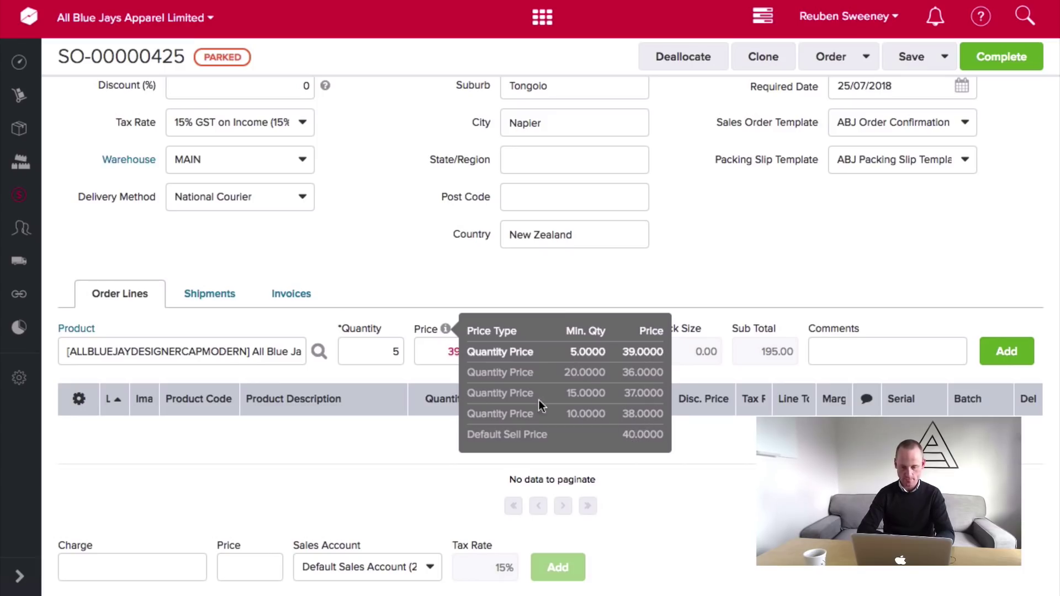
Try a series of larger quantities on the cap's order line, including 7, 10 and 15, to check the price for each.
drag(383, 353, 534, 363)
text(56)
key(Tab)
drag(371, 349, 439, 368)
text(7)
key(Tab)
click(387, 349)
text(10)
key(Tab)
click(397, 351)
text(1)
key(Tab)
drag(380, 351, 490, 375)
text(15)
key(Tab)
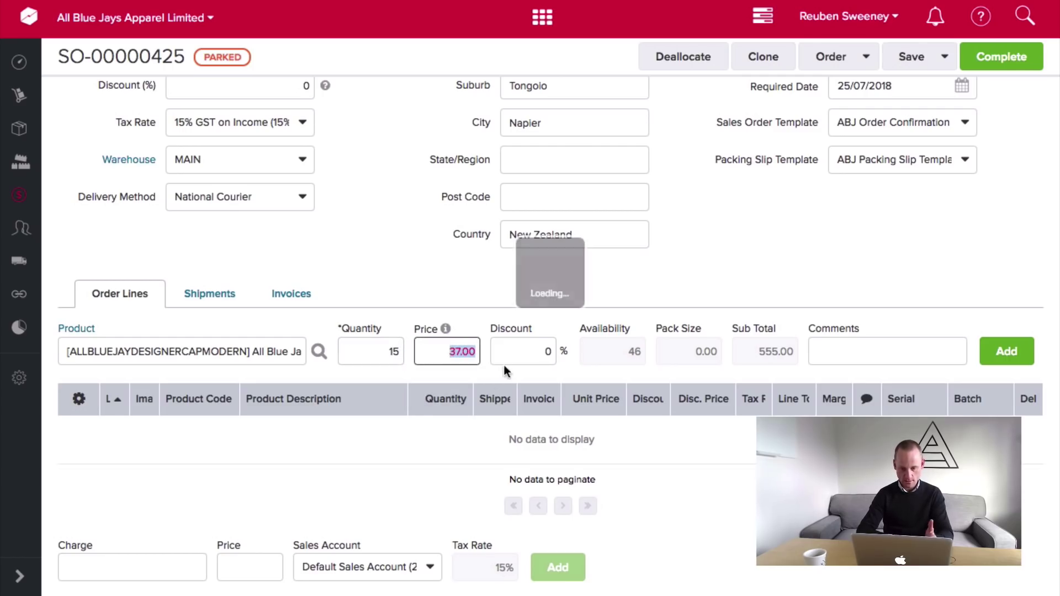
Set the cap's order line quantity to 20 and check the price applied.
drag(367, 353, 551, 375)
text(20)
key(Tab)
click(498, 265)
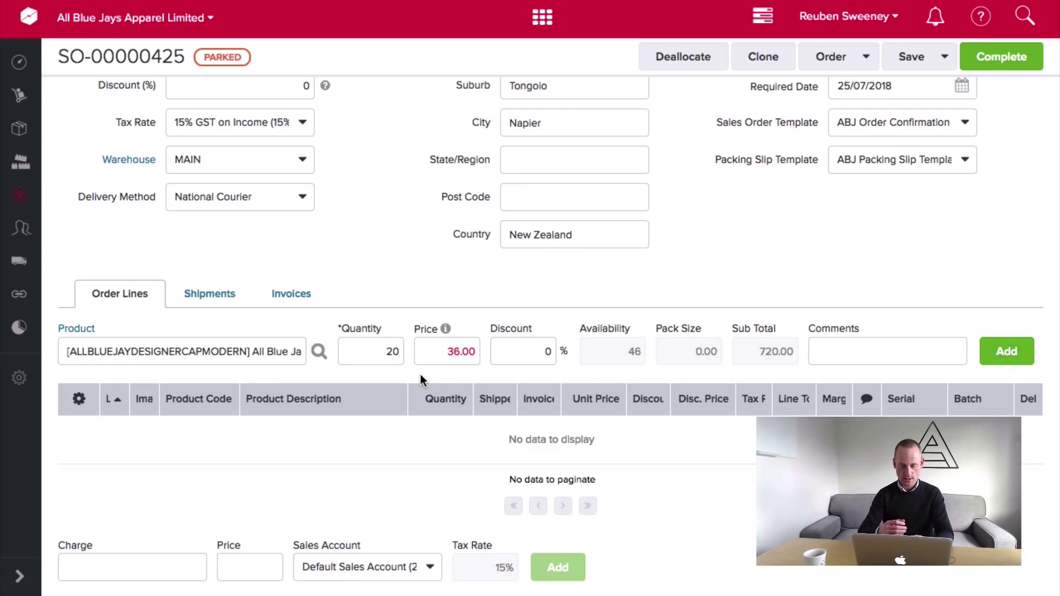
scroll(376, 269, down, 3)
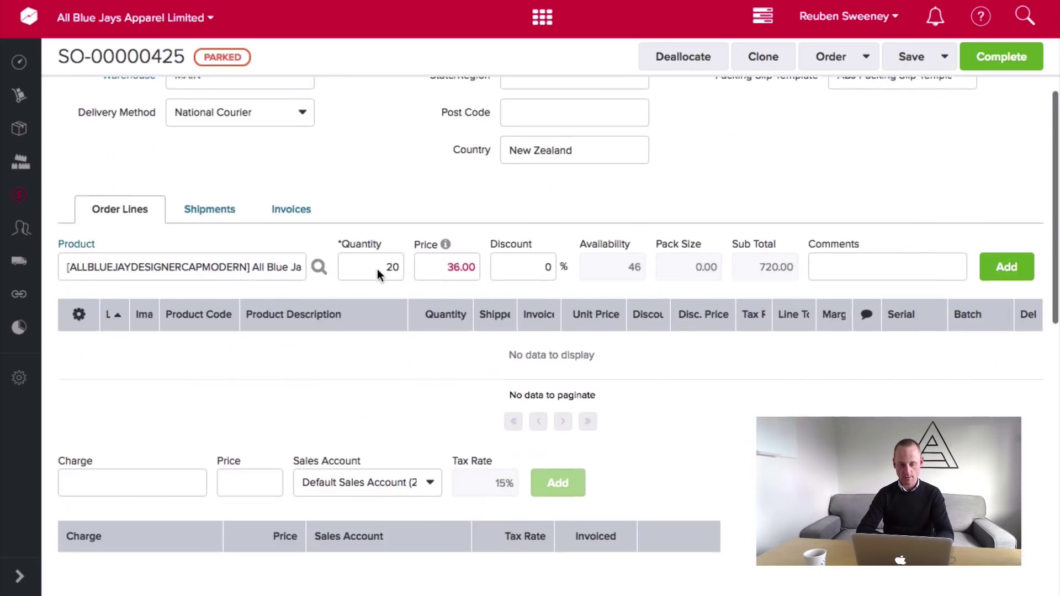
double_click(391, 274)
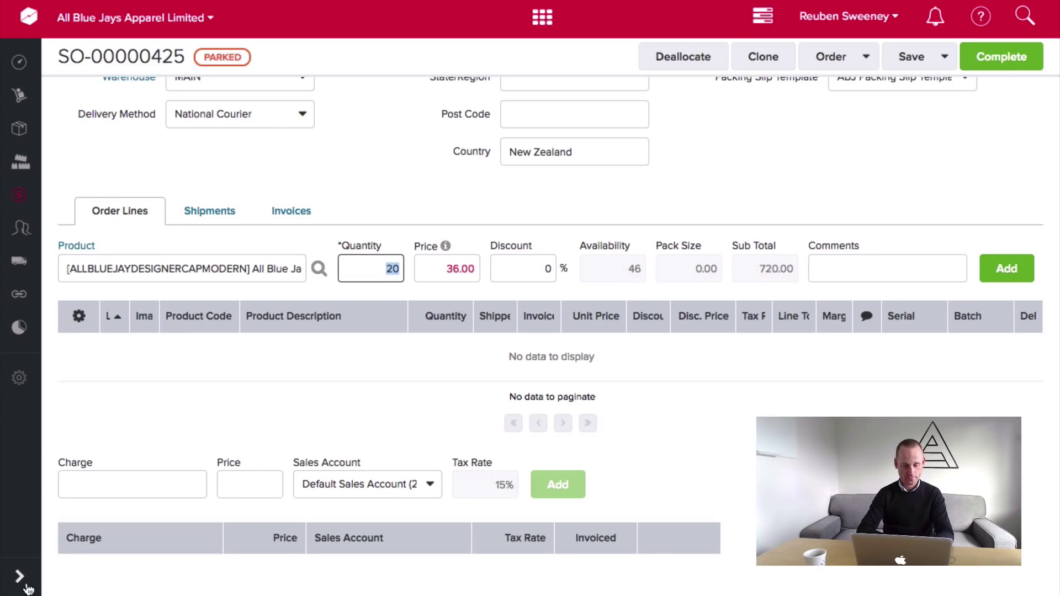
Return to the cap's product page and delete all four fixed quantity prices.
click(299, 453)
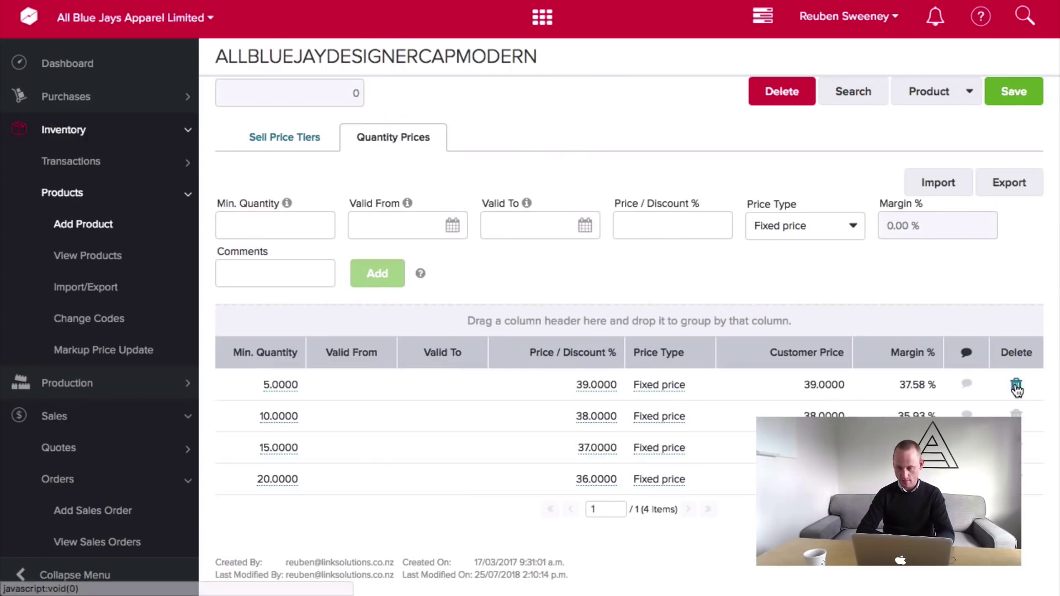
click(1015, 384)
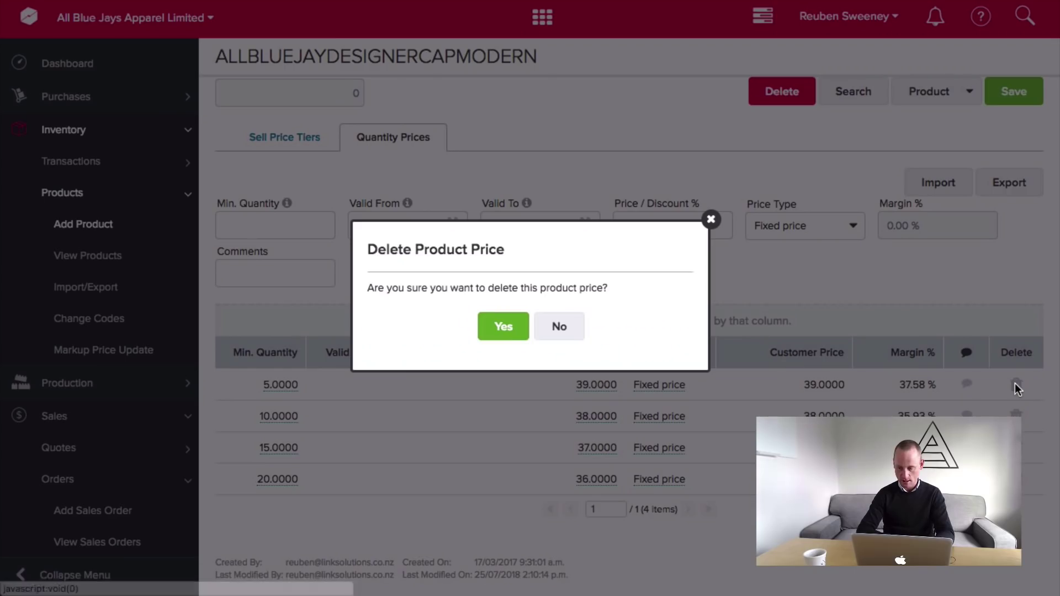
click(503, 326)
click(1015, 384)
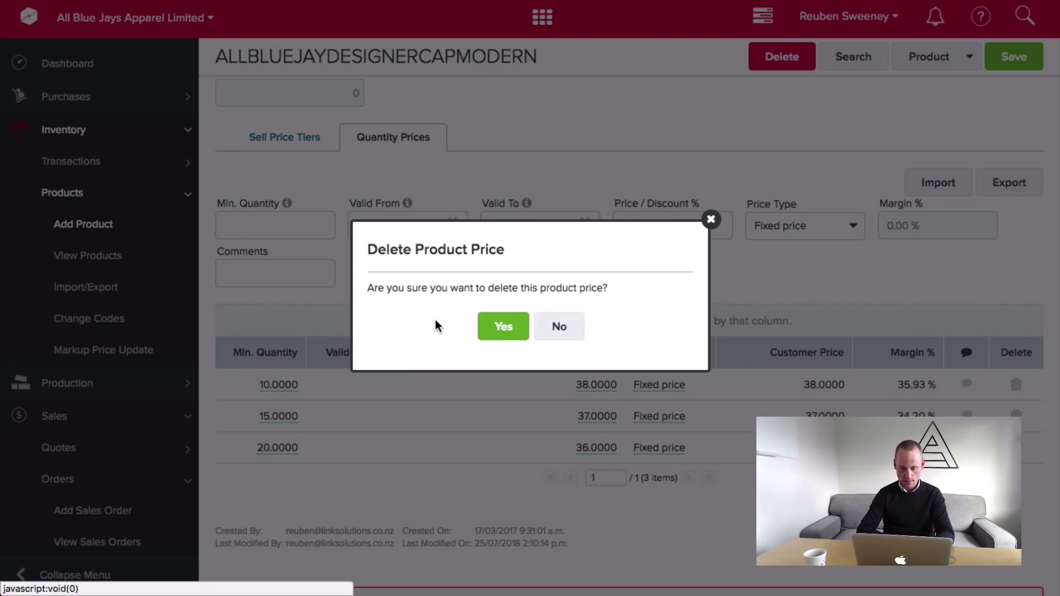
click(512, 328)
click(1016, 389)
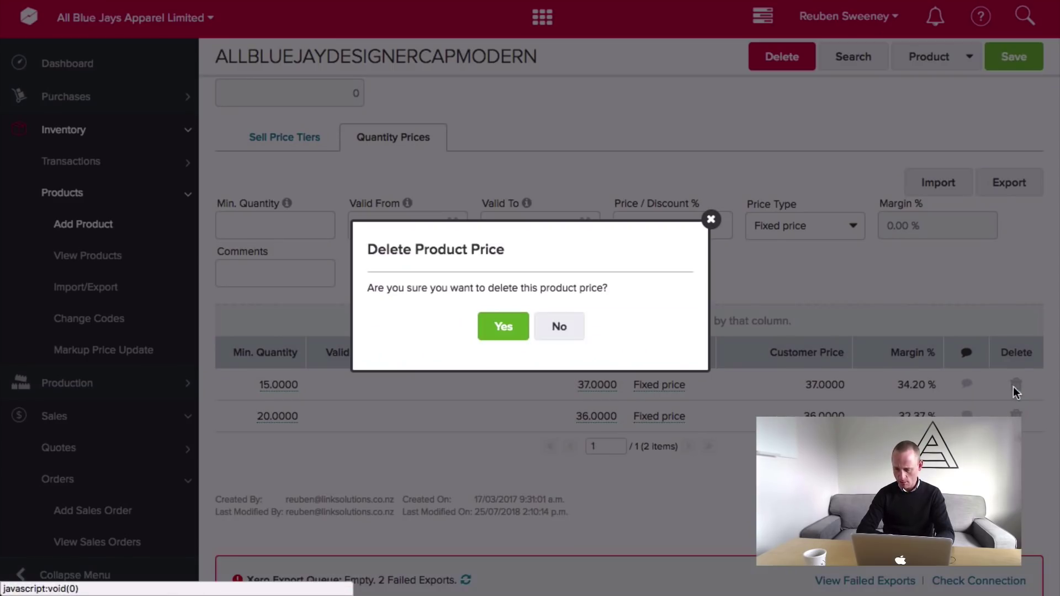
click(503, 324)
click(1016, 386)
click(496, 324)
Add a quantity price for the cap with minimum quantity 5 and a 5% discount, without validity dates.
click(243, 258)
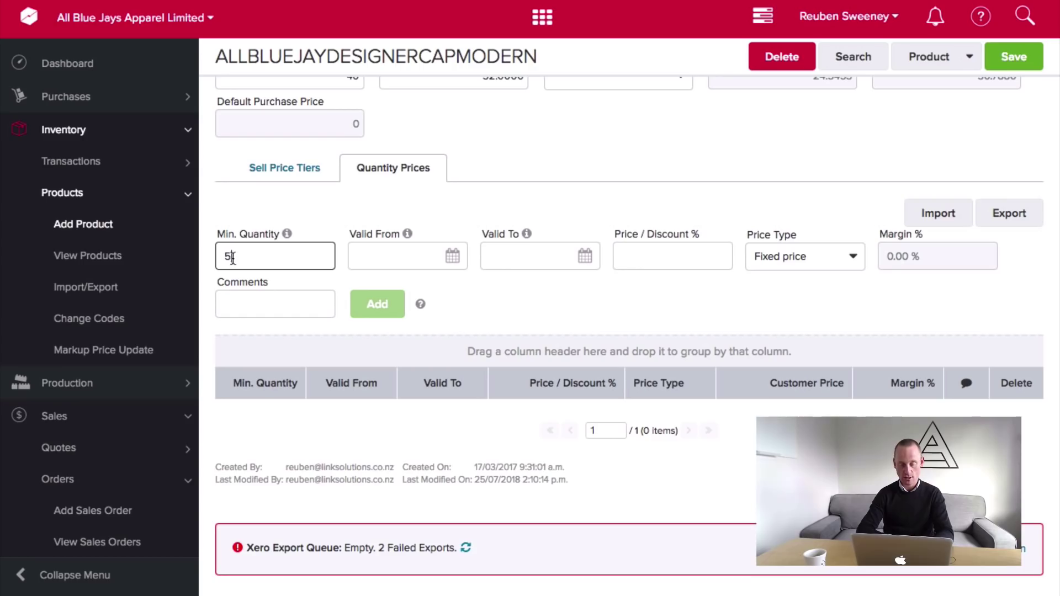
key(Tab)
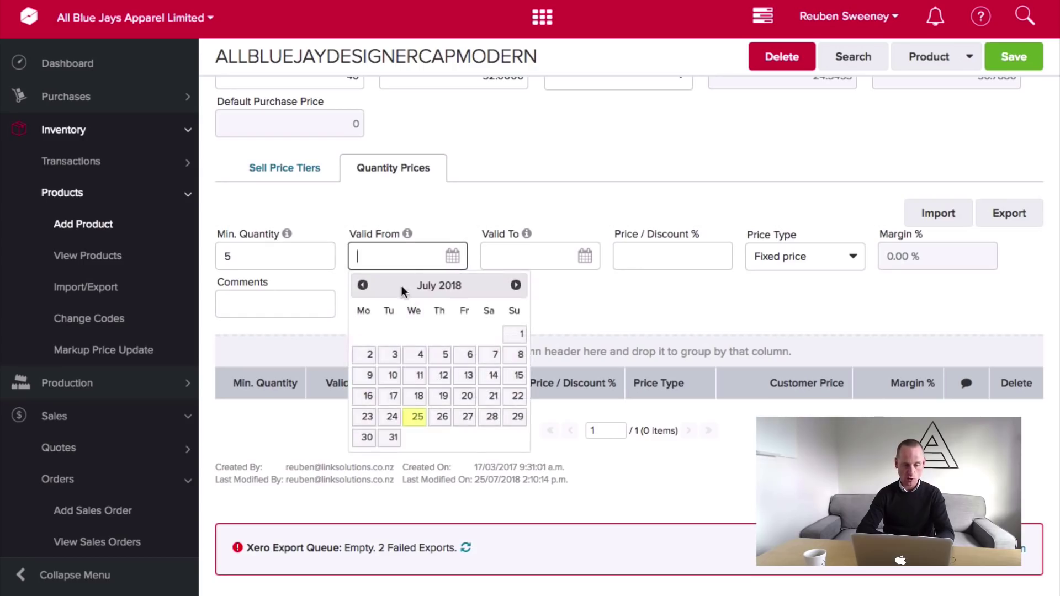
click(439, 231)
click(623, 255)
text(5)
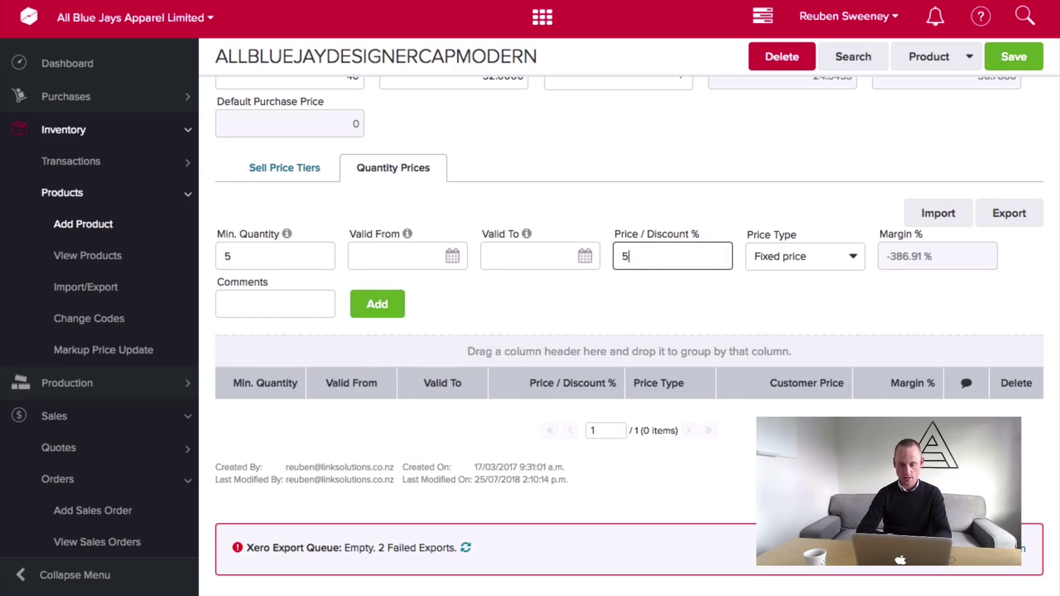
key(BackSpace)
text(5)
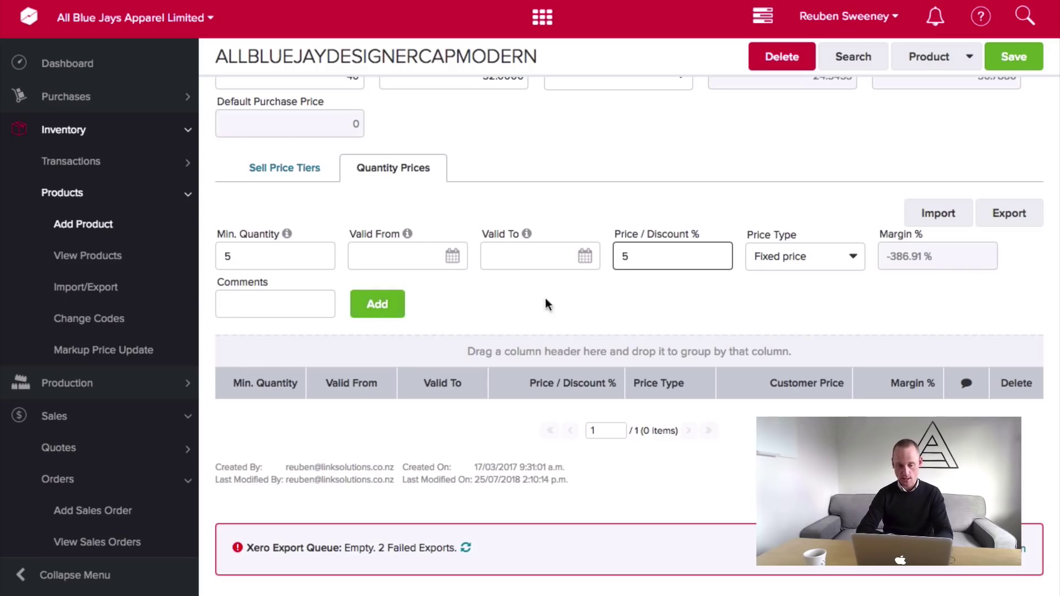
click(796, 258)
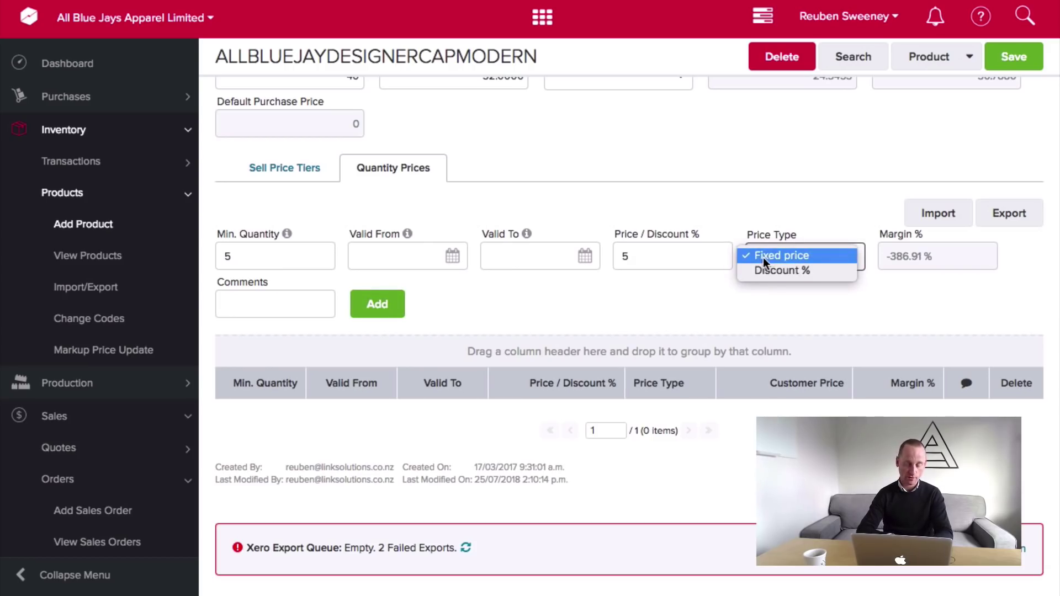
click(768, 269)
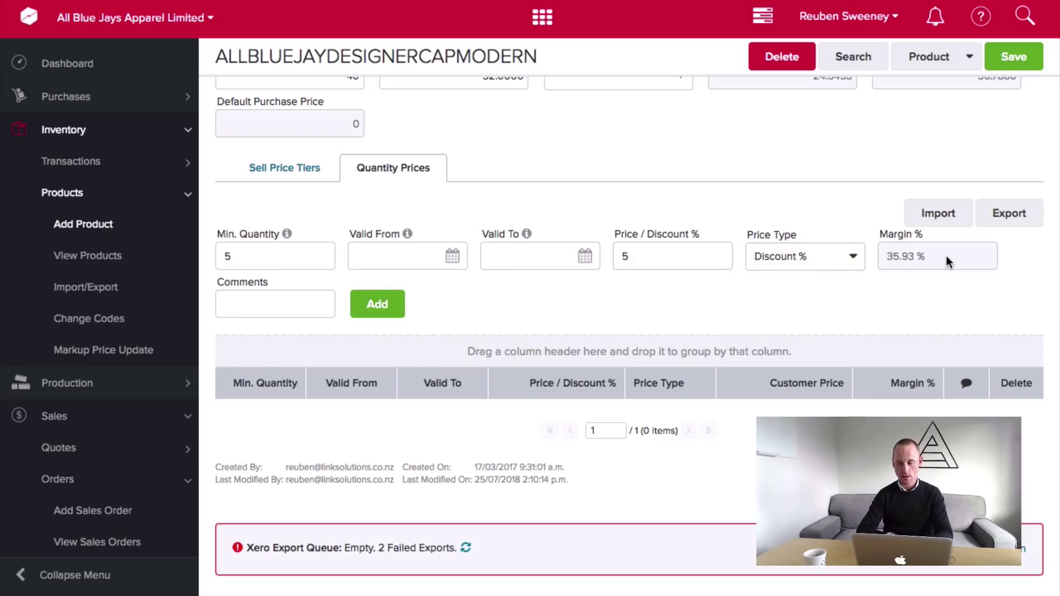
click(875, 296)
click(378, 303)
Add a second quantity price with minimum quantity 10 and a 6% discount, without validity dates.
click(275, 231)
text(10)
key(Tab)
right_click(627, 232)
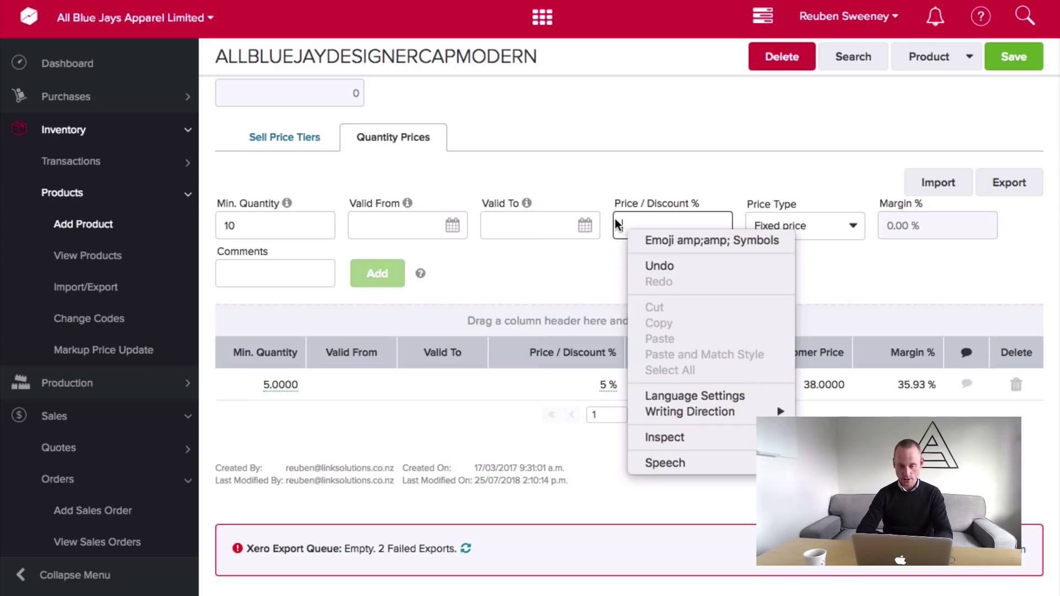
click(637, 224)
text(6)
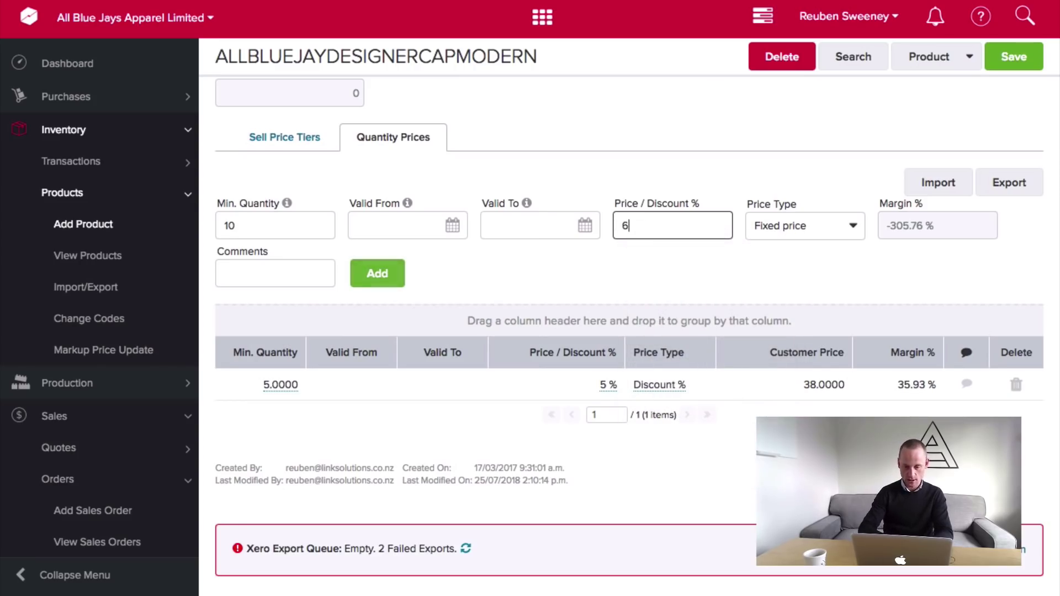
click(765, 242)
click(762, 240)
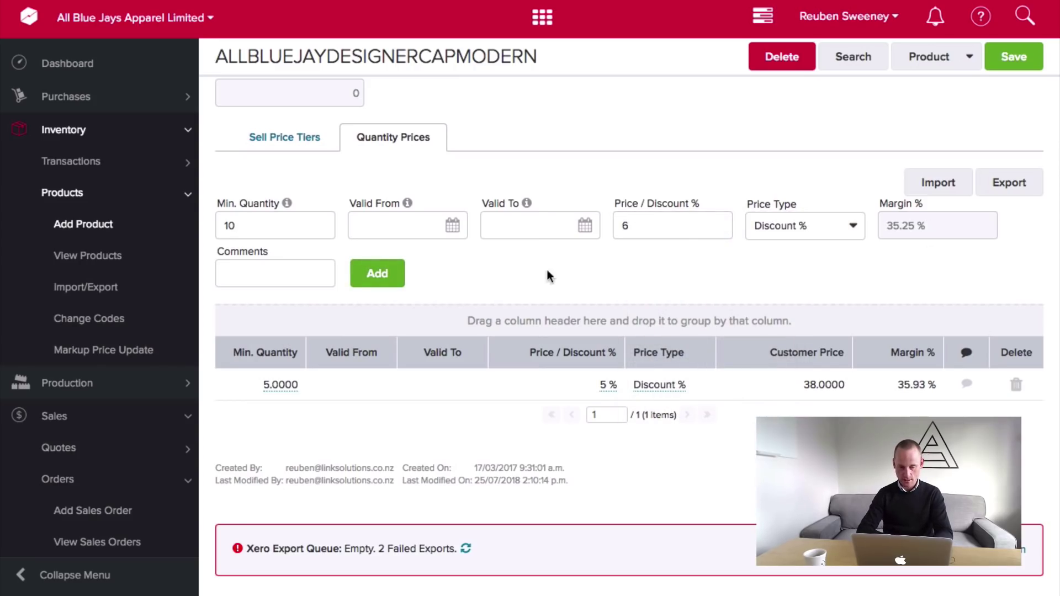
click(398, 285)
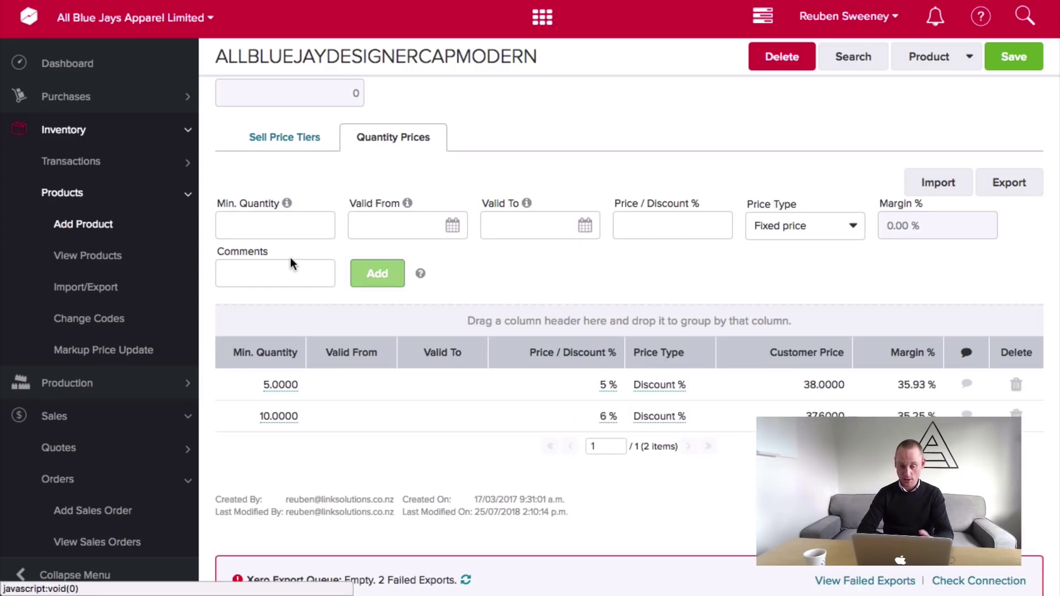
Add a third quantity price for the cap with minimum quantity 15 and a 10% discount, without validity dates.
click(271, 227)
text(15)
key(Tab)
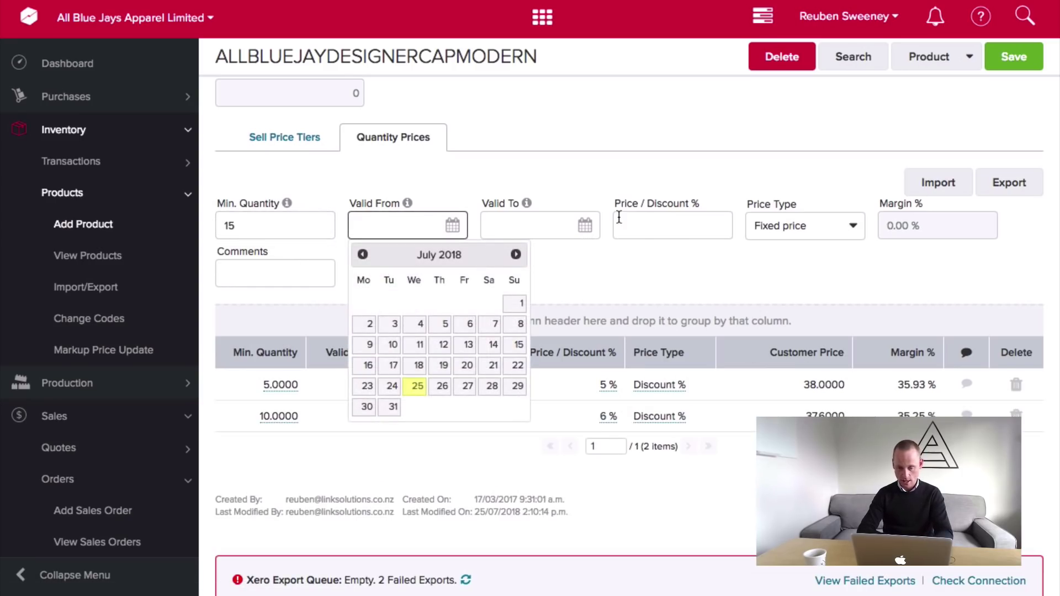
click(650, 223)
text(10)
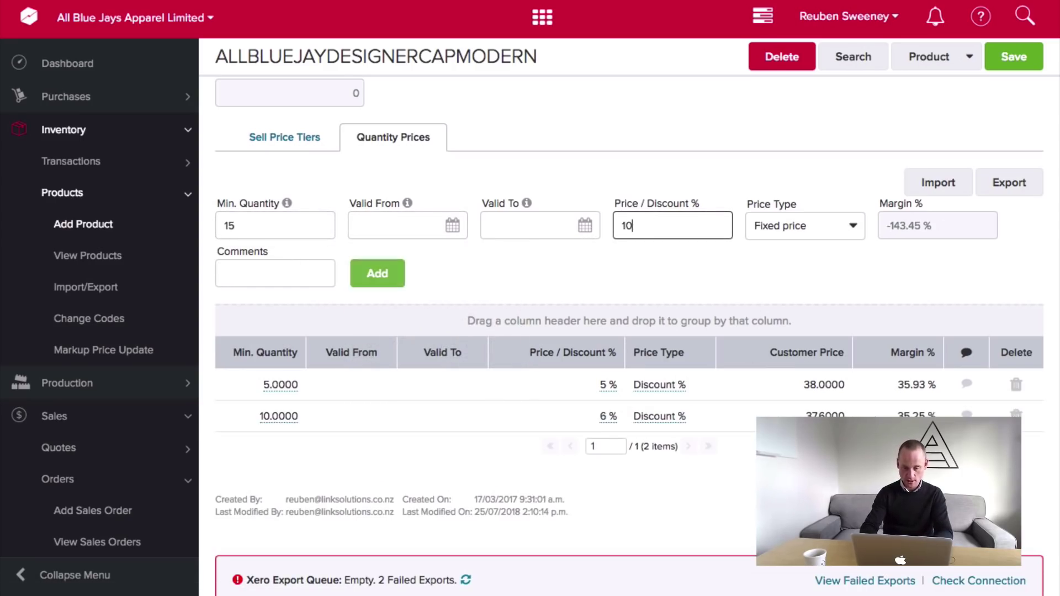
click(794, 229)
click(787, 244)
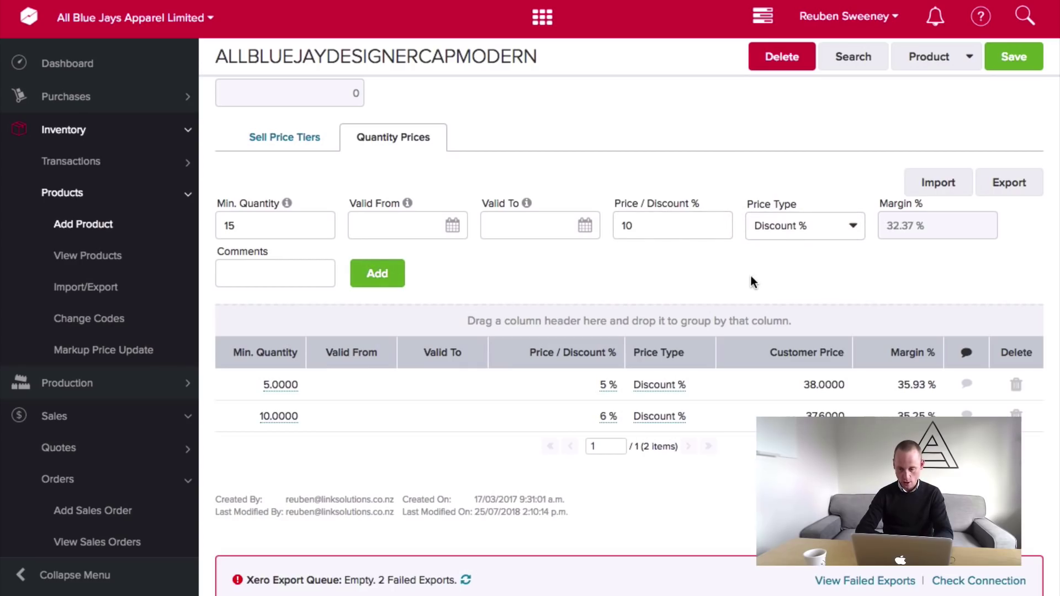
click(377, 273)
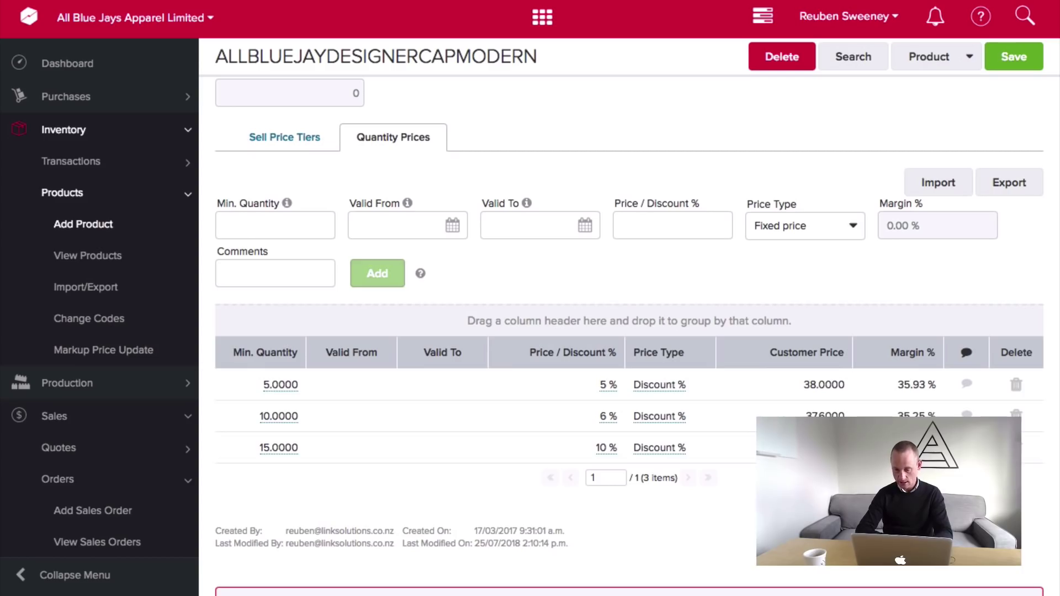
Change the quantity price for minimum quantity 15 to a fixed price of 35.
click(278, 448)
click(639, 447)
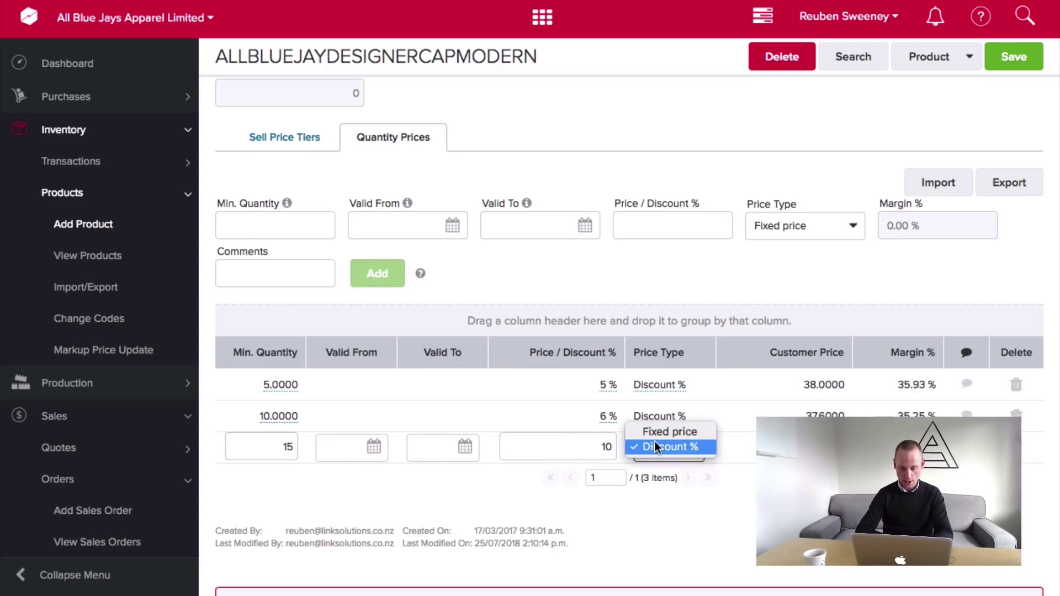
click(654, 433)
click(578, 444)
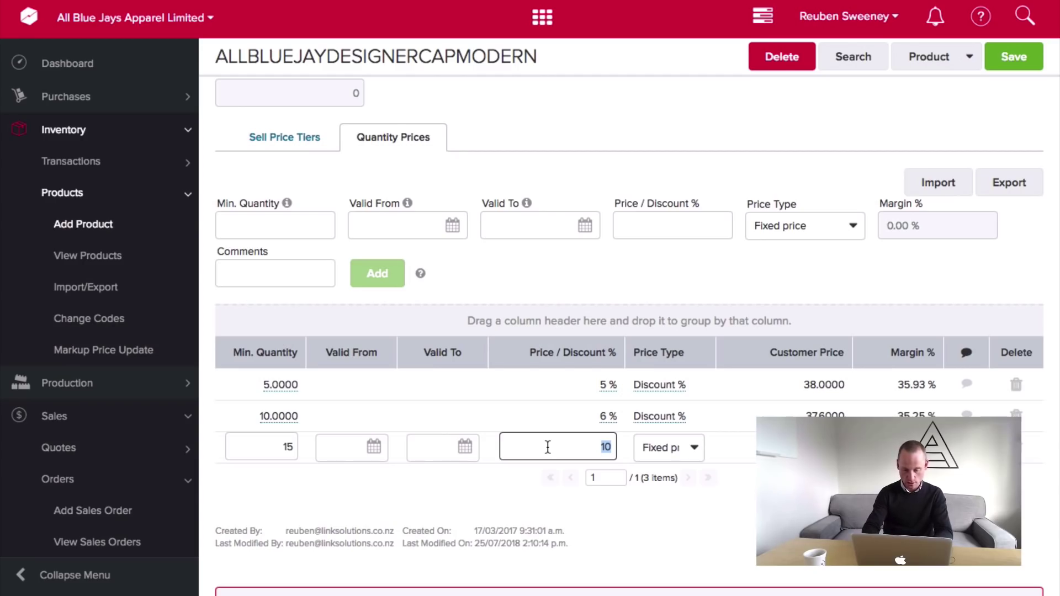
key(Return)
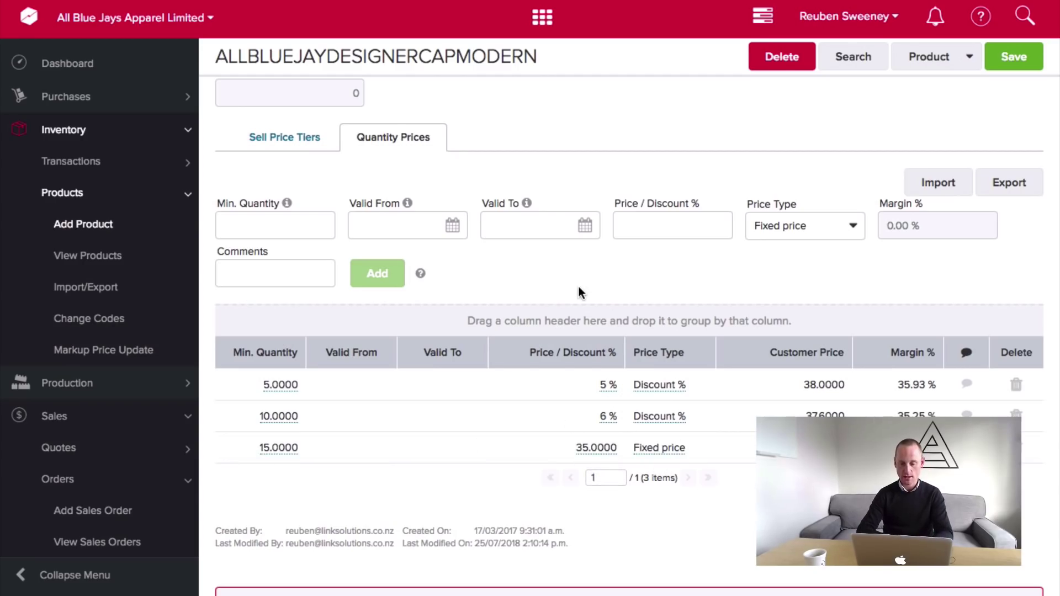
Start a new quantity price with minimum quantity 20, valid from 25/07/2018 to 31/08/2018.
text(20)
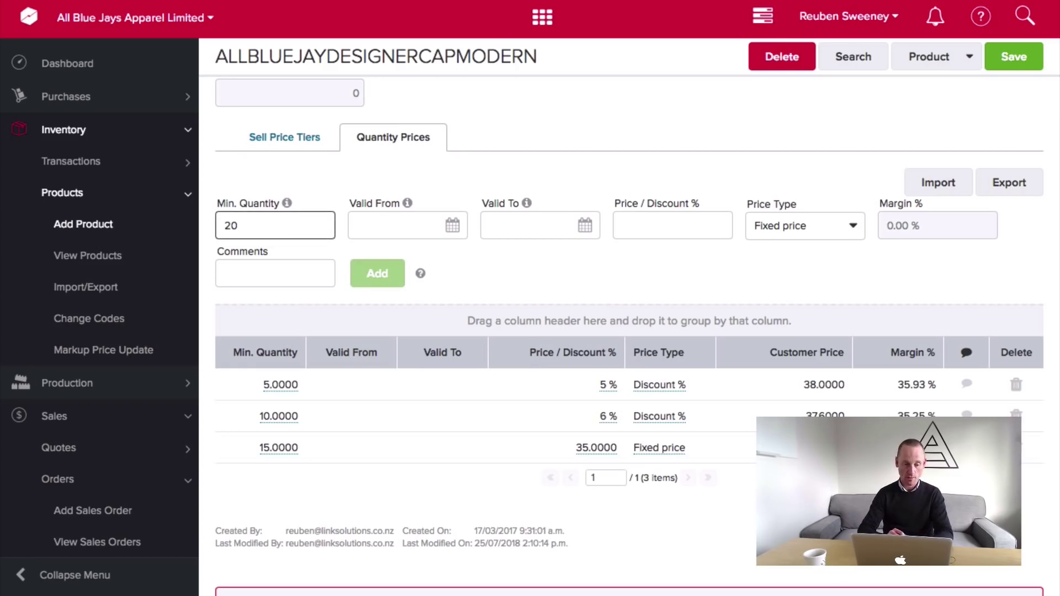
click(452, 226)
click(419, 385)
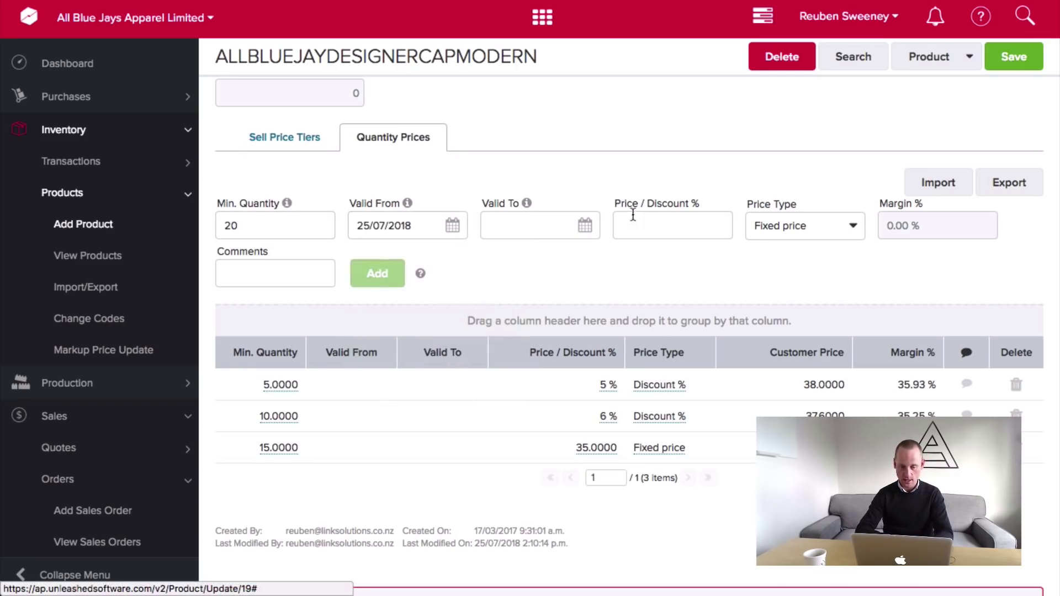
click(585, 226)
click(649, 254)
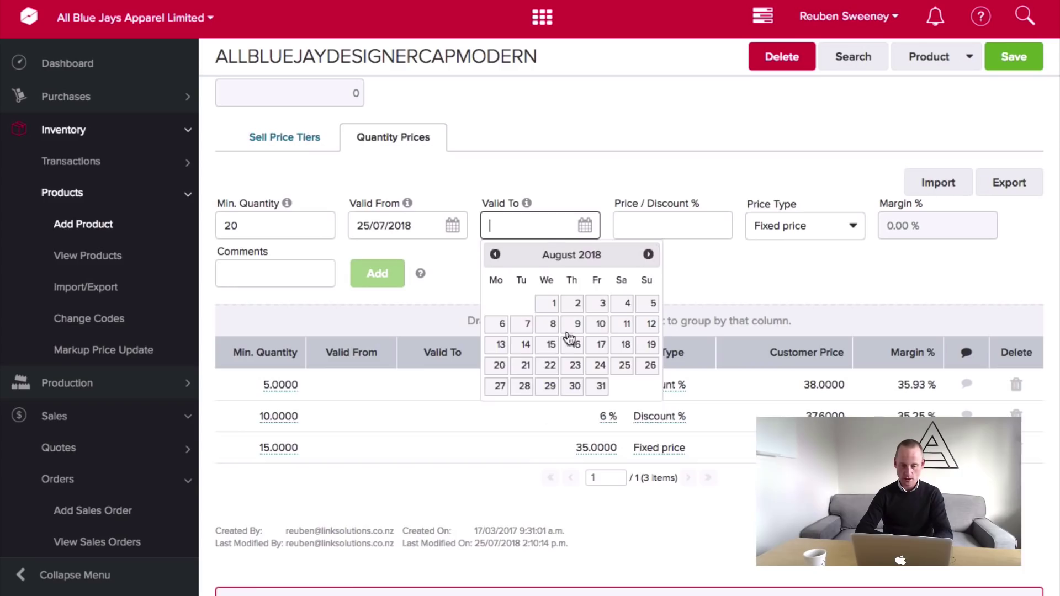
click(600, 386)
Give the new quantity price a 15% discount and the comment "August Prom", and add it to the list.
click(643, 225)
text(15)
click(789, 223)
click(775, 235)
click(263, 270)
text(Augu)
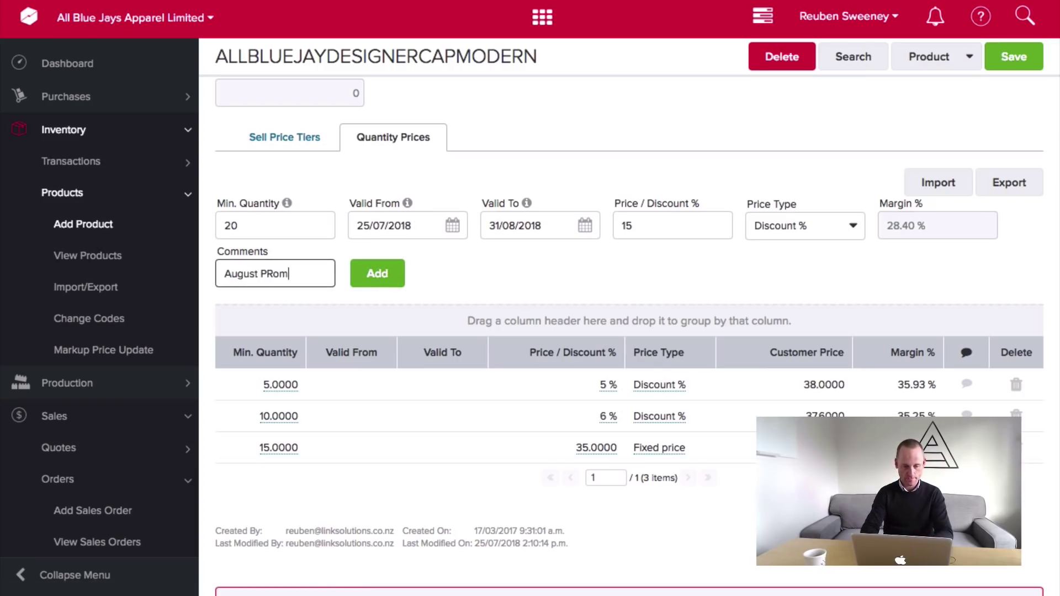
text(st Prommo)
key(BackSpace)
key(BackSpace)
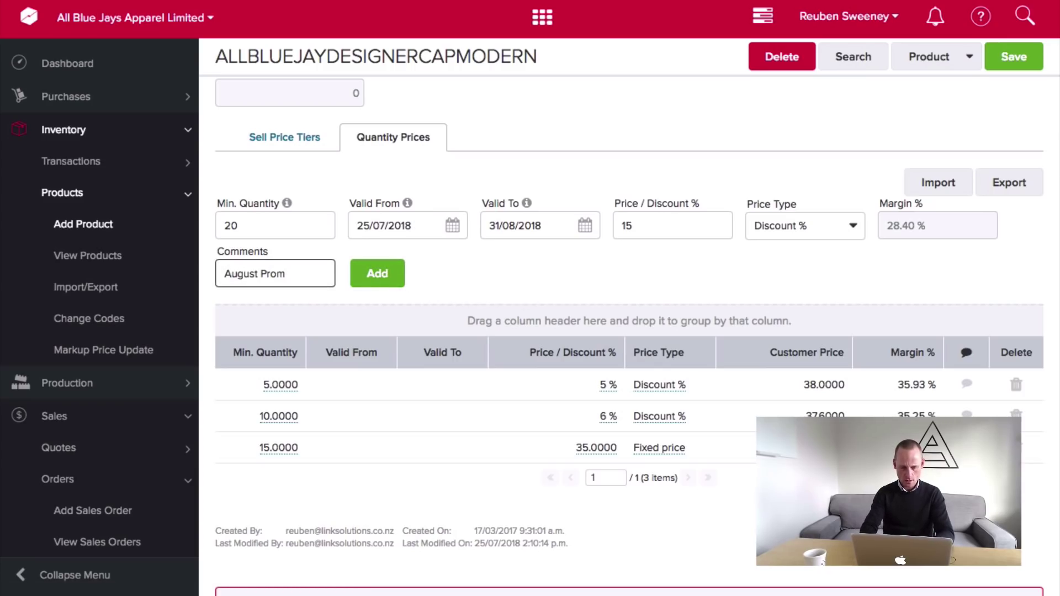
click(377, 273)
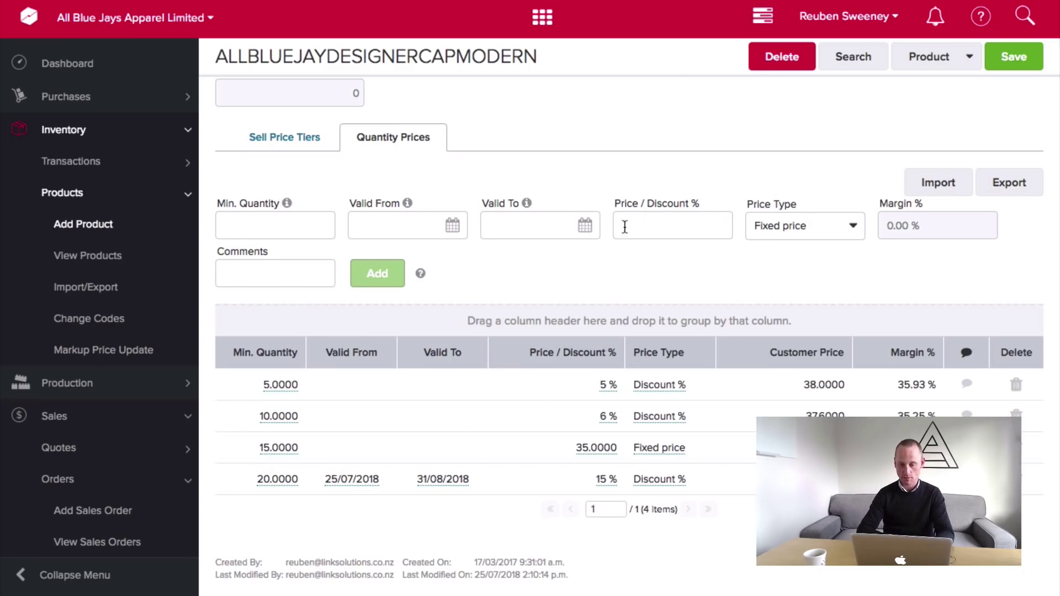
Save the cap's product record and reload sales order SO-00000425, discarding its unsaved order line.
scroll(647, 209, up, 2)
click(1010, 62)
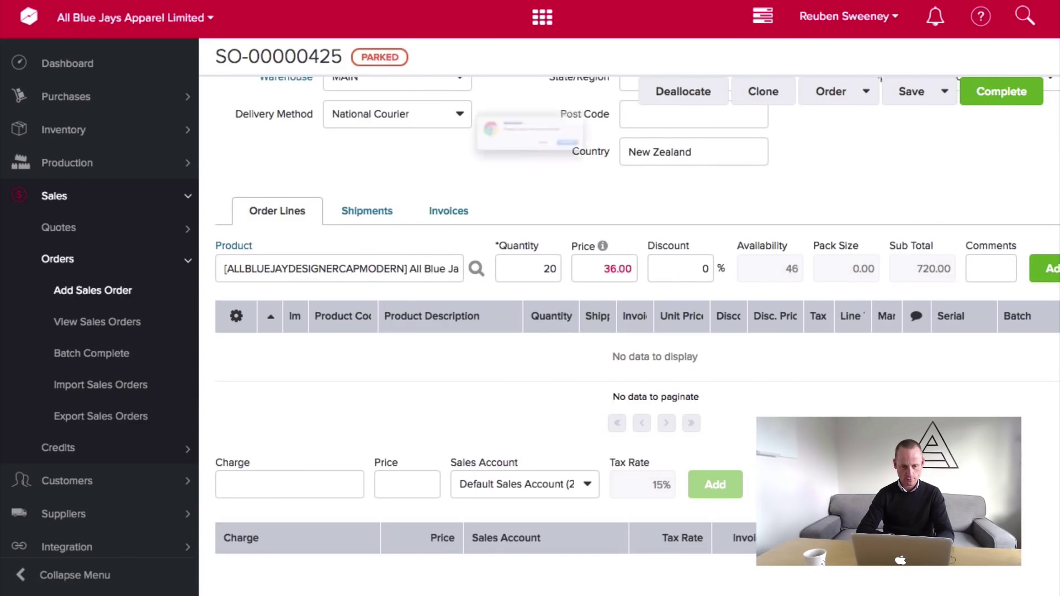
key(super+r)
click(651, 171)
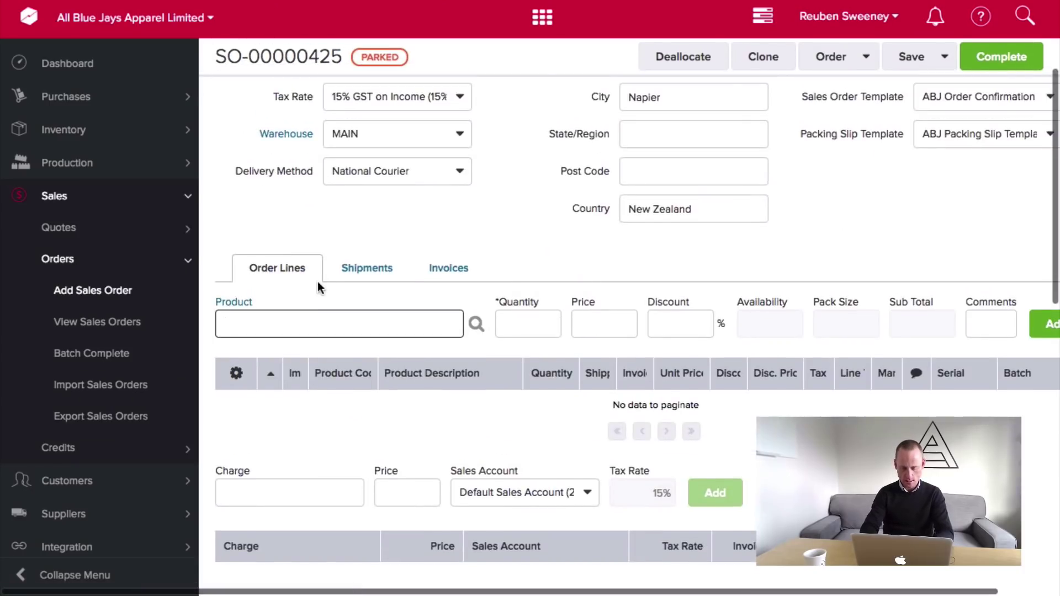
Enter the All Blue Jay Designer Cap Modern on a new order line with quantity 5 and check the price applied.
text(modern)
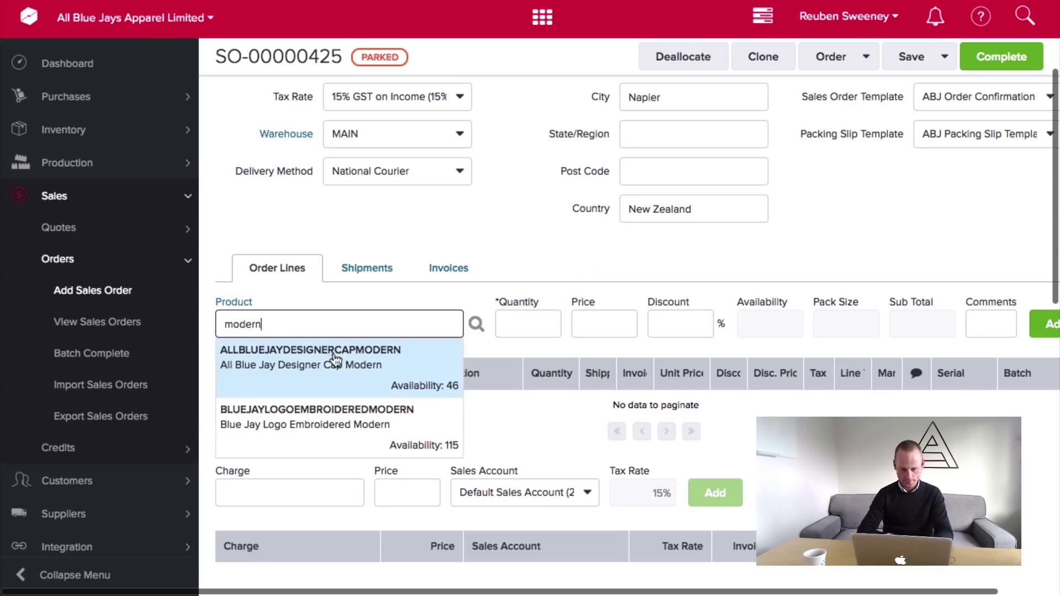
click(331, 359)
text(5)
key(Tab)
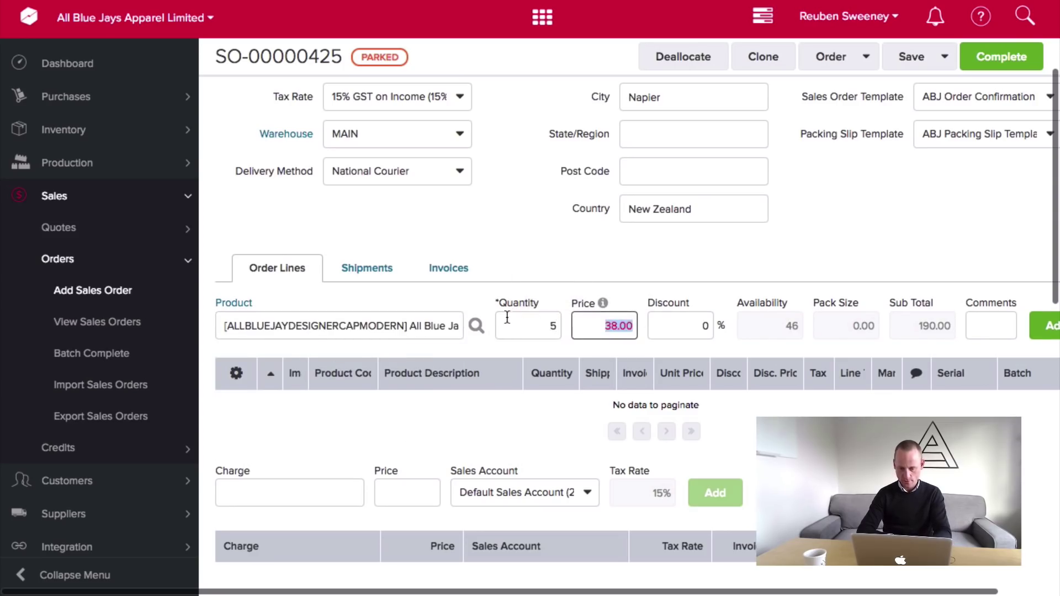
Try order line quantities of 10 and 15 for the cap and check the price applied to each.
key(shift+Tab)
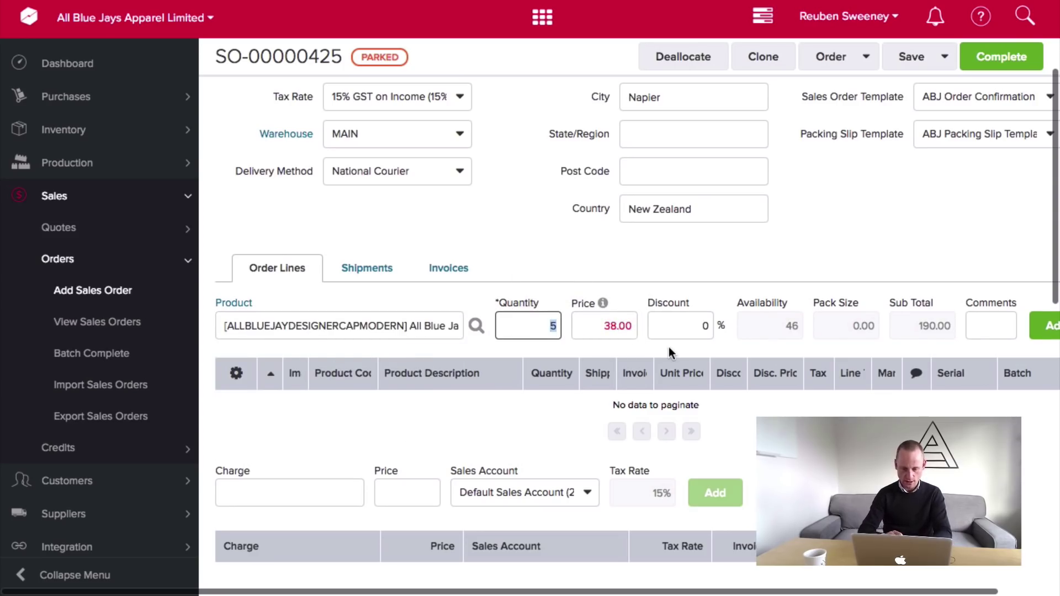
text(10)
key(Tab)
key(shift+Tab)
text(15)
key(Tab)
Set the cap's order line quantity to 20 and check the promotional price.
key(shift+Tab)
key(BackSpace)
key(BackSpace)
text(20)
key(Tab)
click(593, 267)
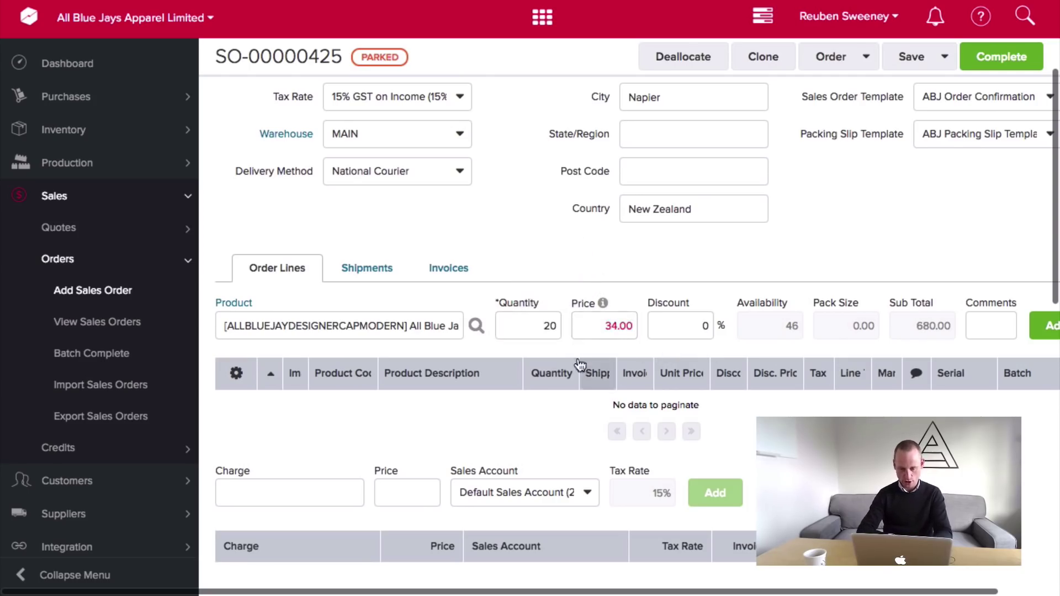